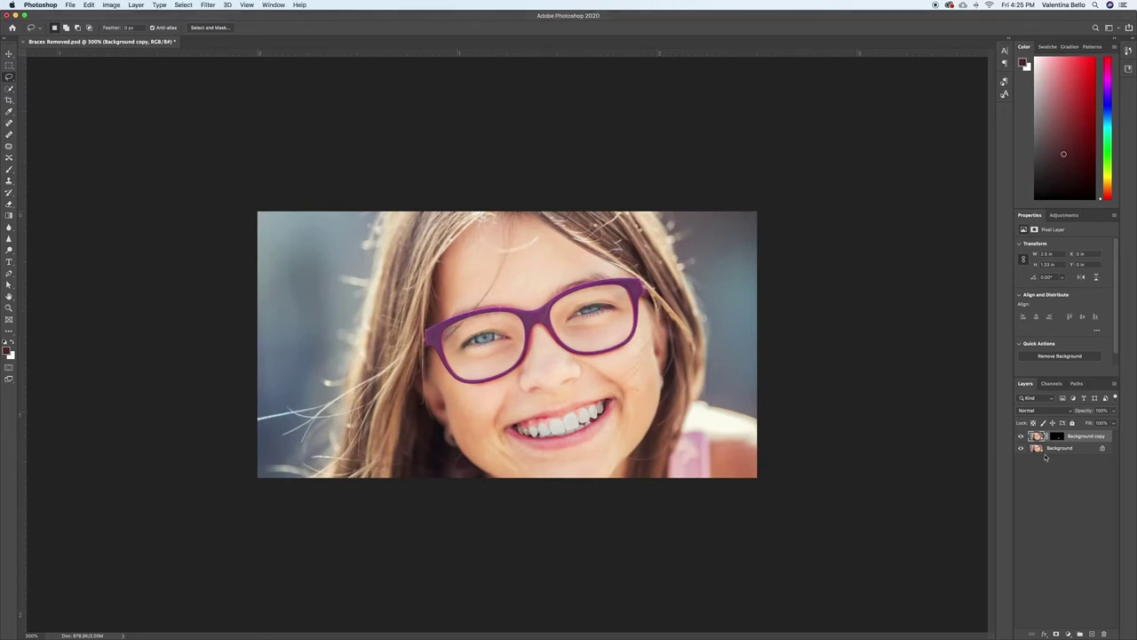
- Toggle the retouched Background copy layer off and on to compare it with the braces
left_click(1020, 436)
left_click(1021, 436)
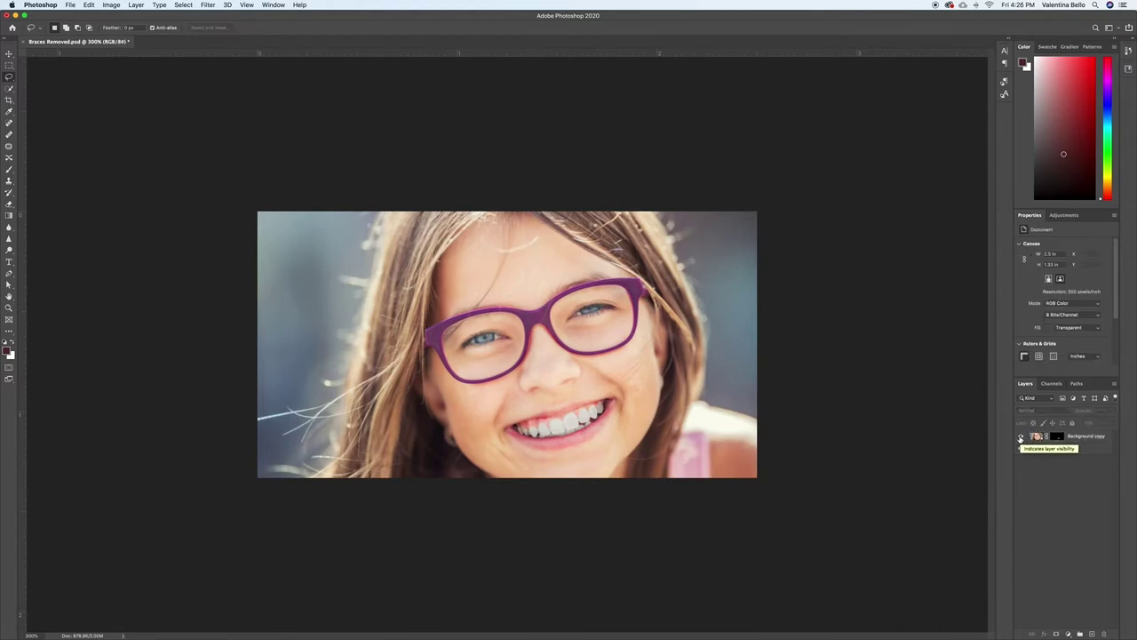
left_click(1021, 436)
left_click(1021, 436)
left_click(1021, 436)
left_click(1021, 436)
- Group Background copy into Group 1, hide the group, and move it below Layer 0
left_click(1092, 437)
key("super+g")
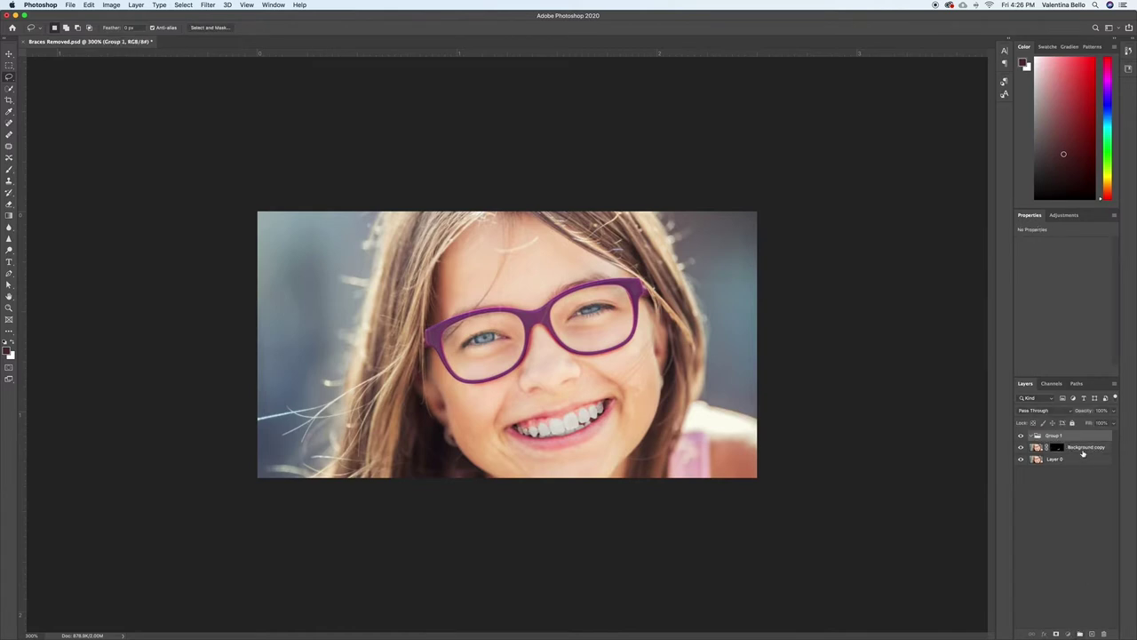
left_click_drag(1082, 436, 1066, 437)
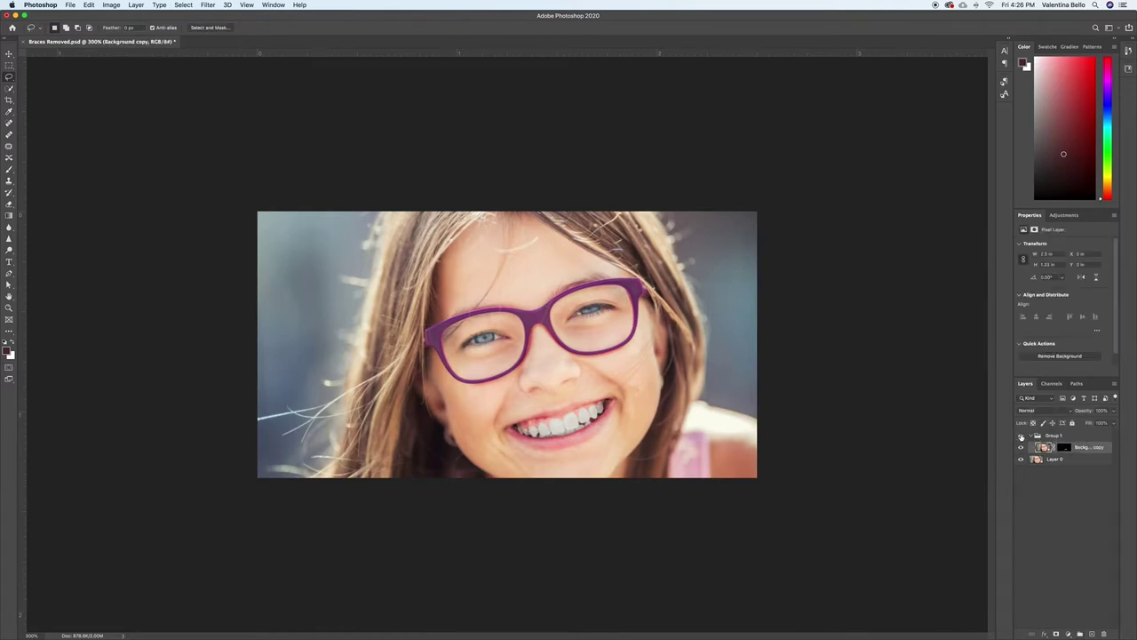
left_click(1021, 436)
left_click(1032, 437)
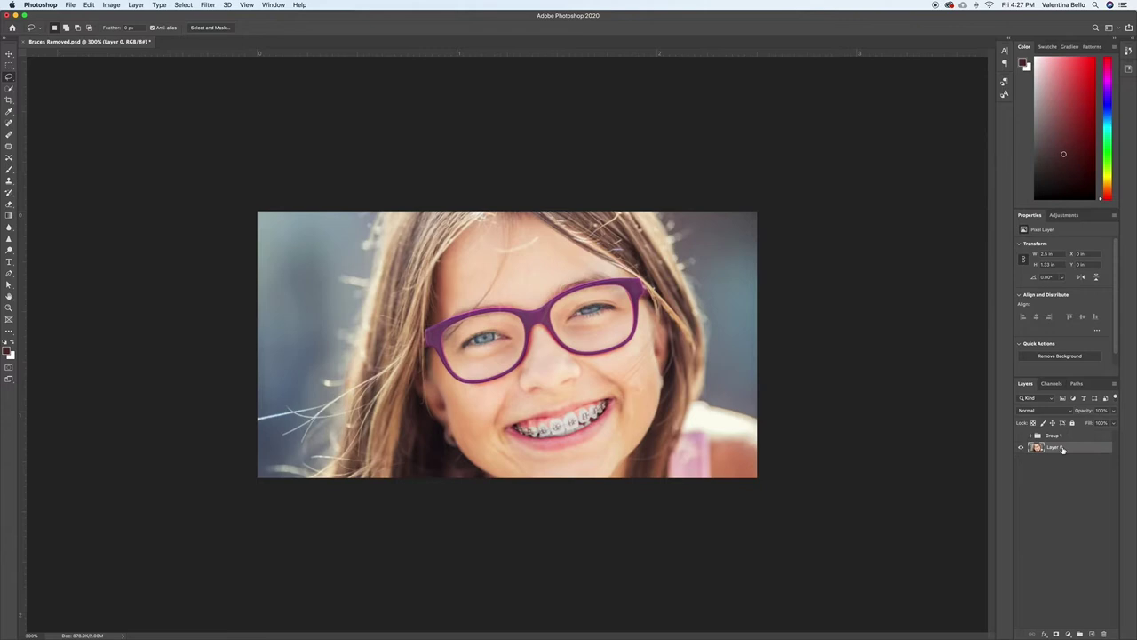
left_click_drag(1060, 434, 1057, 454)
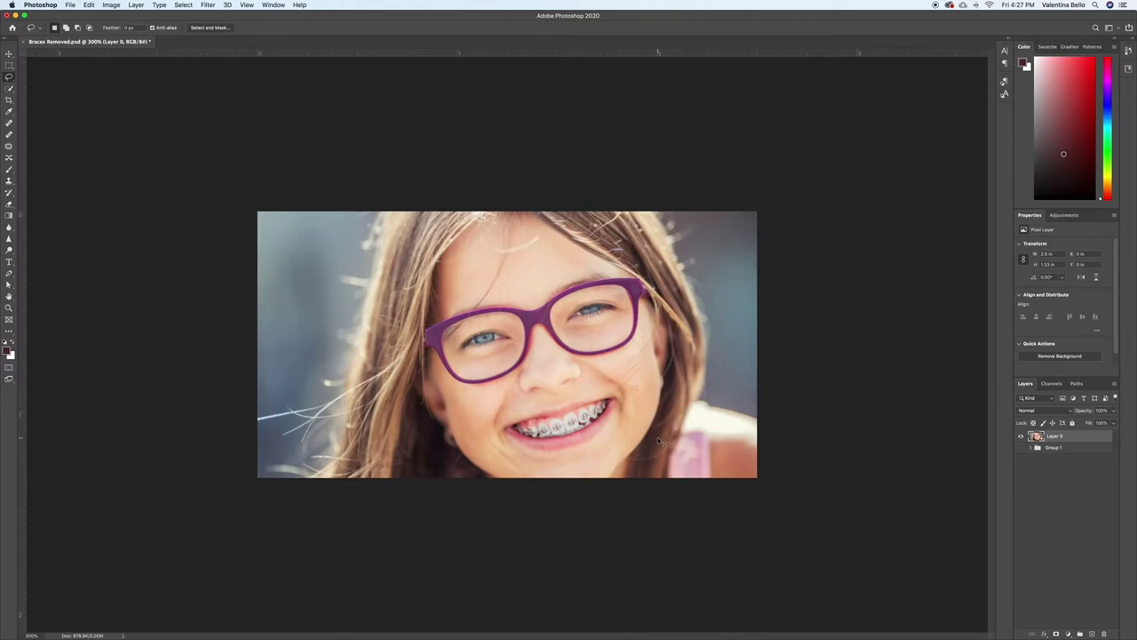
- Zoom to 500% and Quick Select the braces along the teeth to their right end
key("super+equal")
key("super+equal")
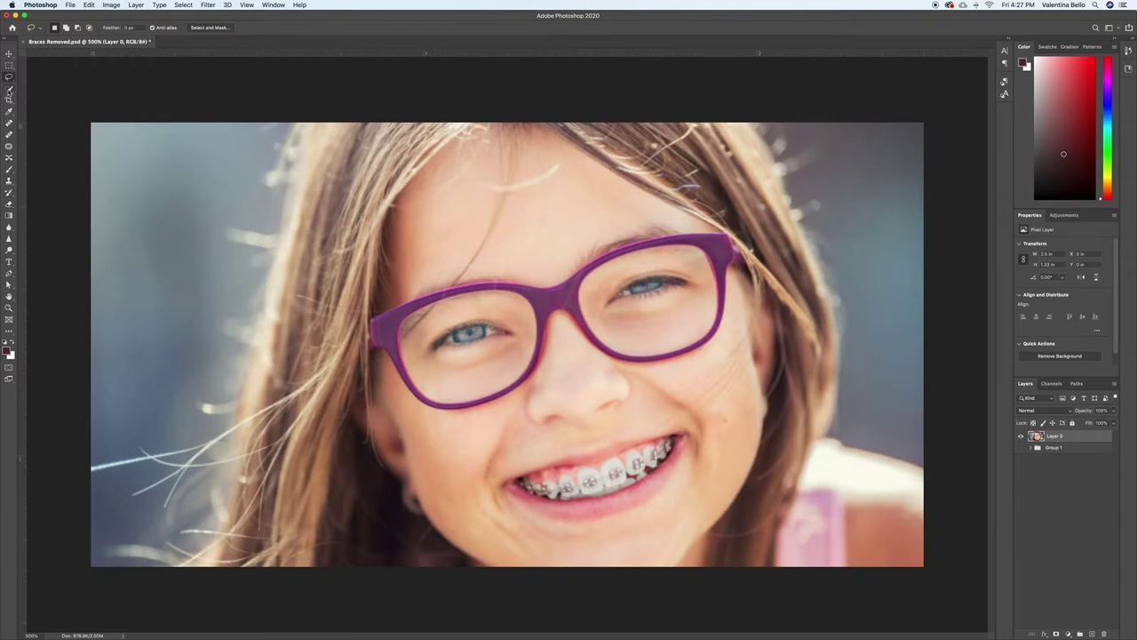
left_click(9, 88)
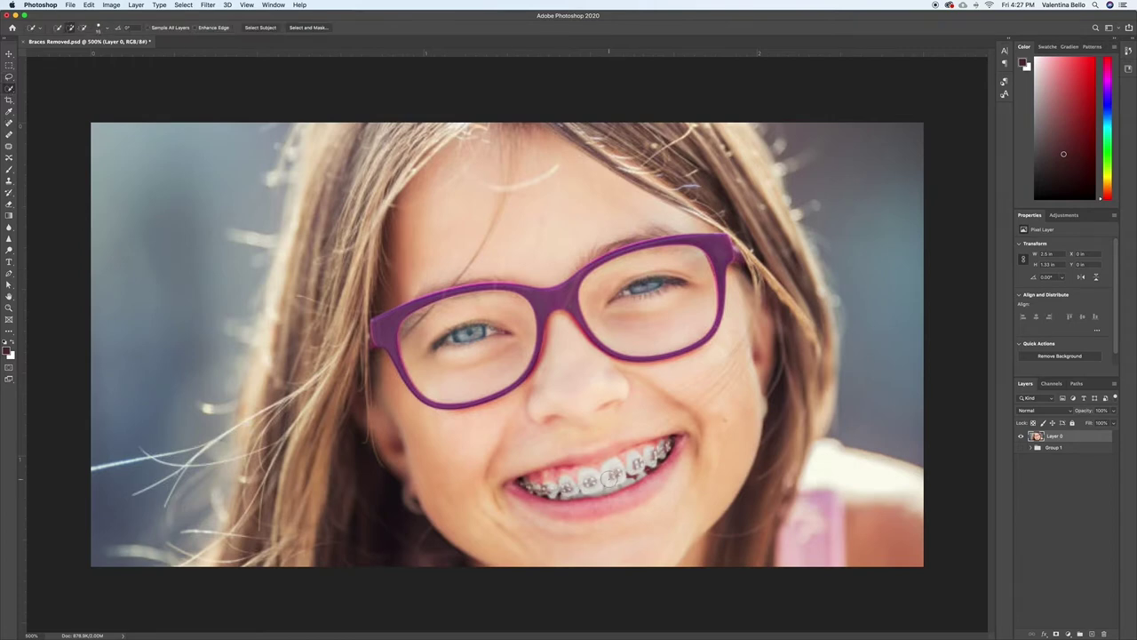
mouse_move(611, 478)
left_mouse_down()
mouse_move(558, 486)
mouse_move(530, 476)
left_mouse_up()
left_click(673, 445)
- Subtract the excess along the braces' upper edges from the selection
key("alt")
left_click(647, 445, "alt")
left_click(541, 468, "alt")
- Duplicate Layer 0, mask the copy to the braces selection, and toggle Layer 0 to check
left_click_drag(1052, 440, 1092, 633)
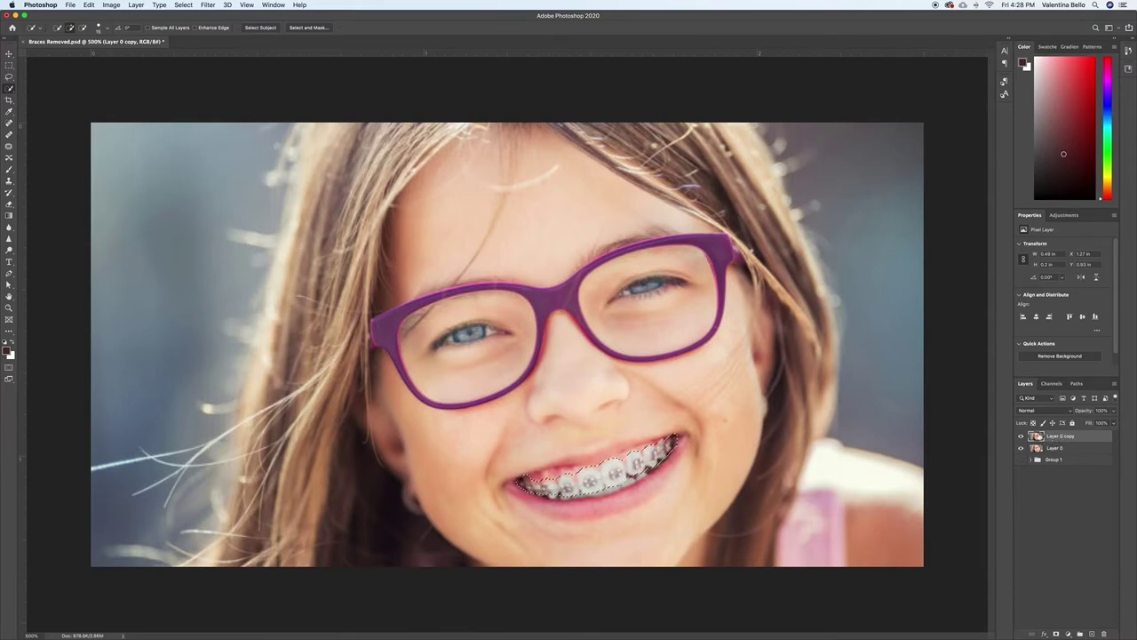
mouse_move(1056, 634)
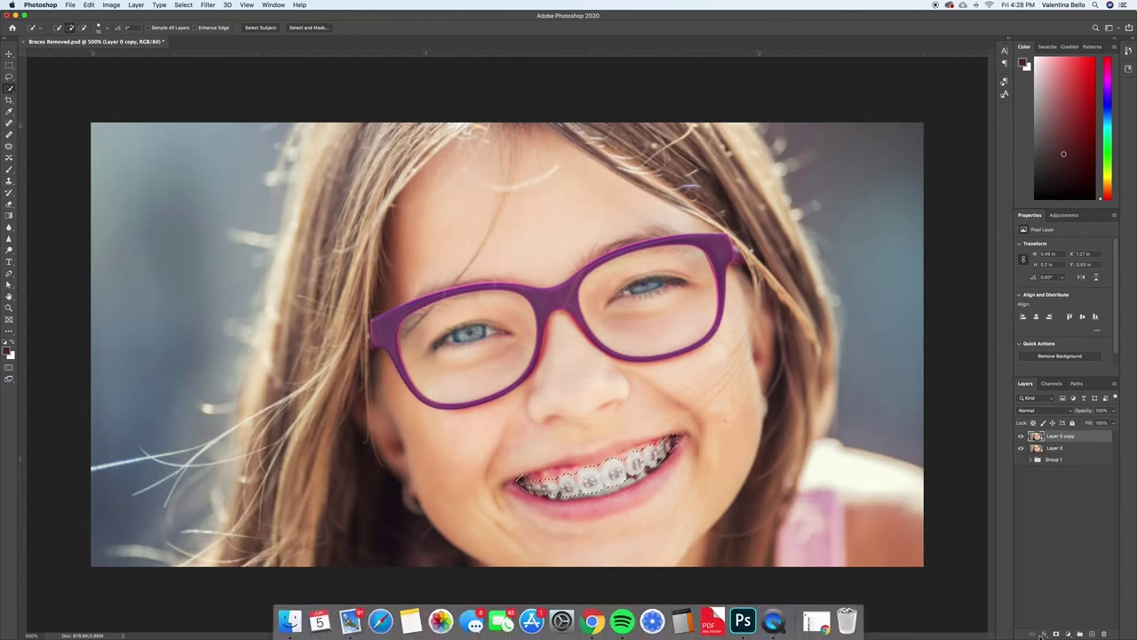
left_click(1055, 633)
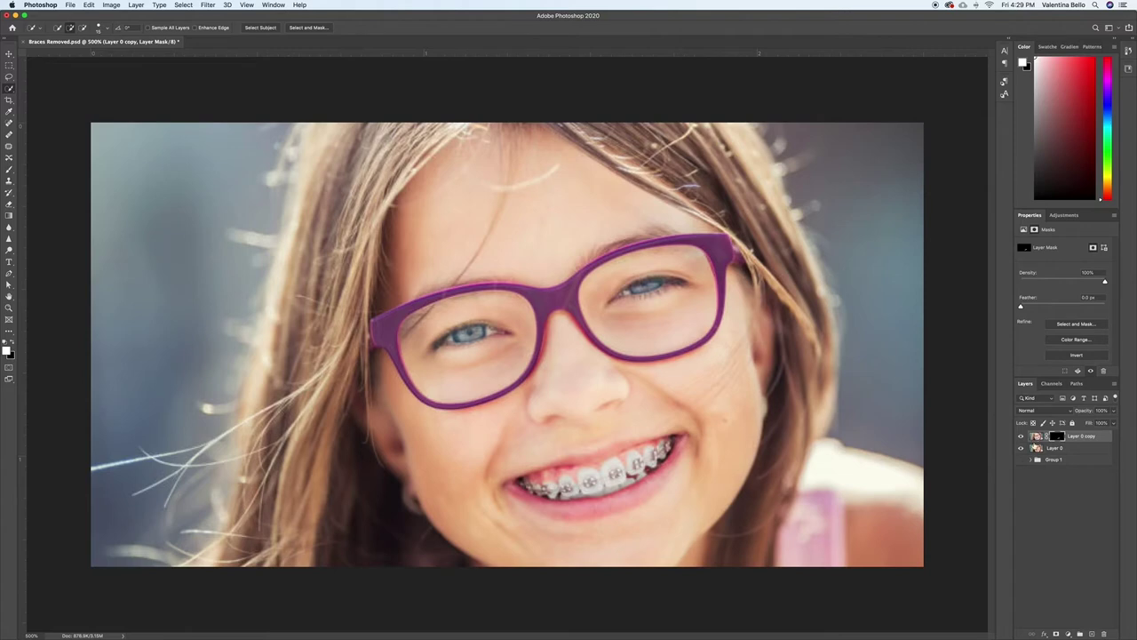
left_click(1020, 451)
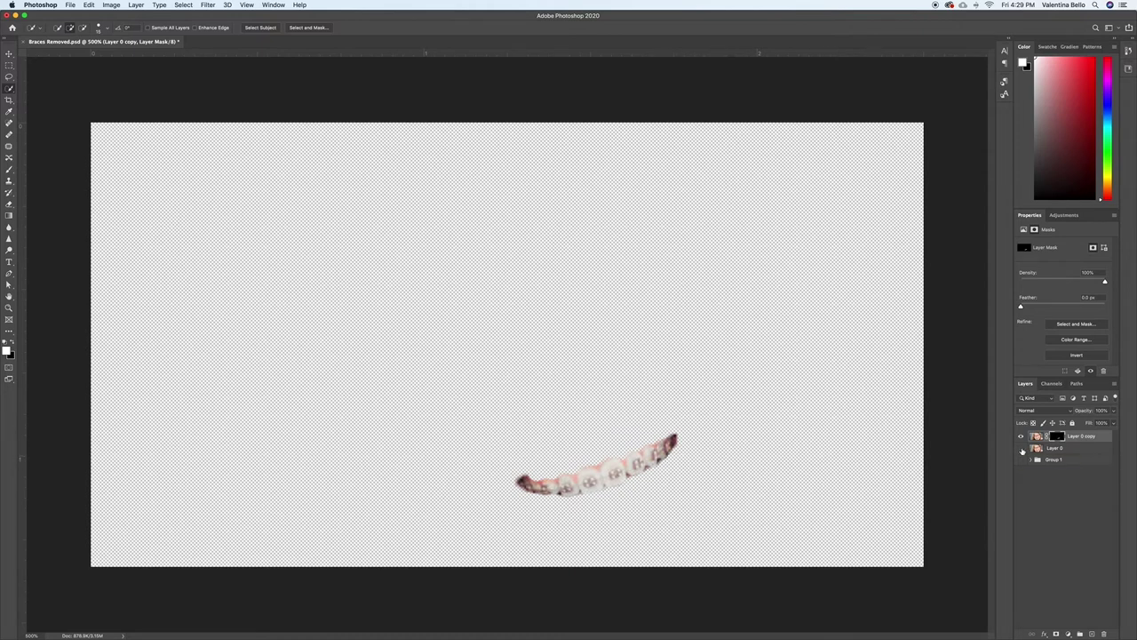
left_click(1020, 450)
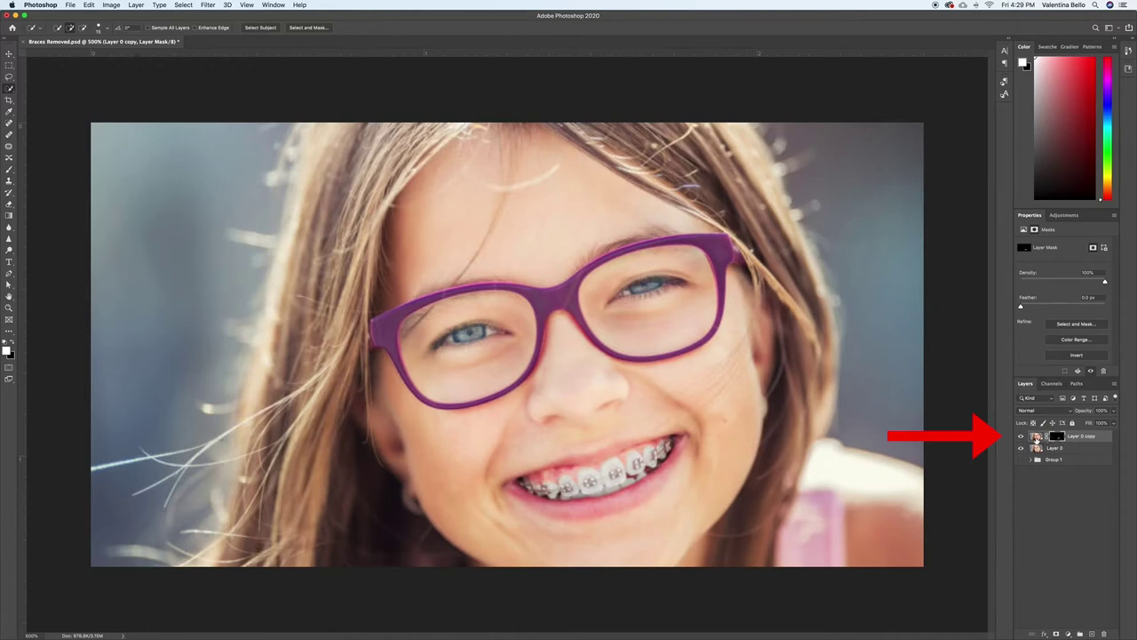
- On the copy layer's pixels, choose dark red and paint a test Brush stroke over the braces
left_click(1035, 436)
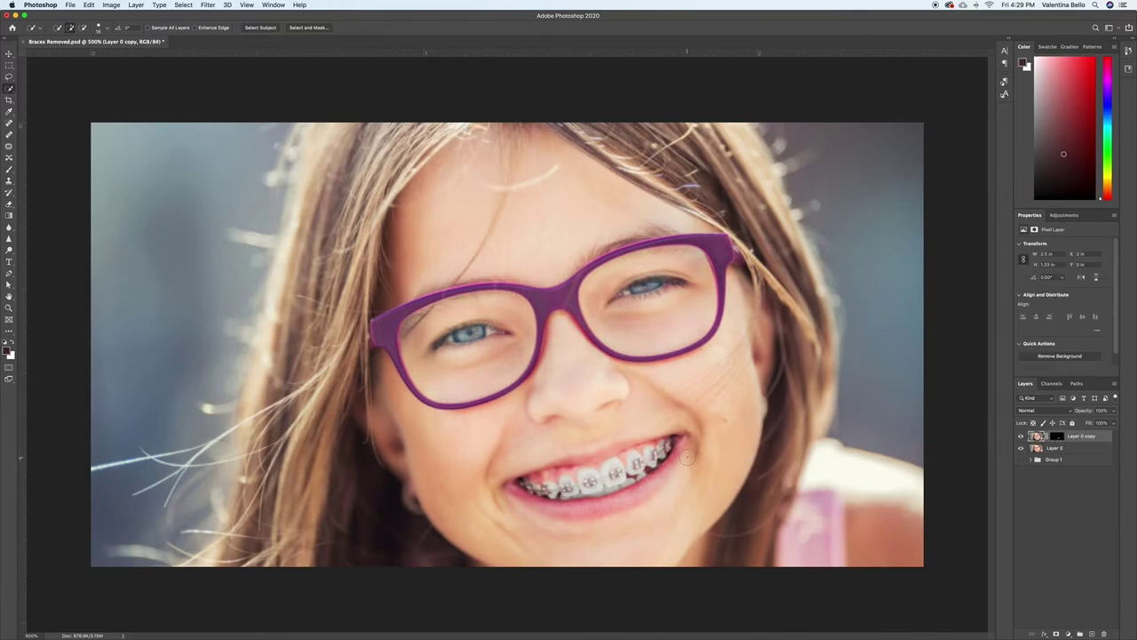
key("b")
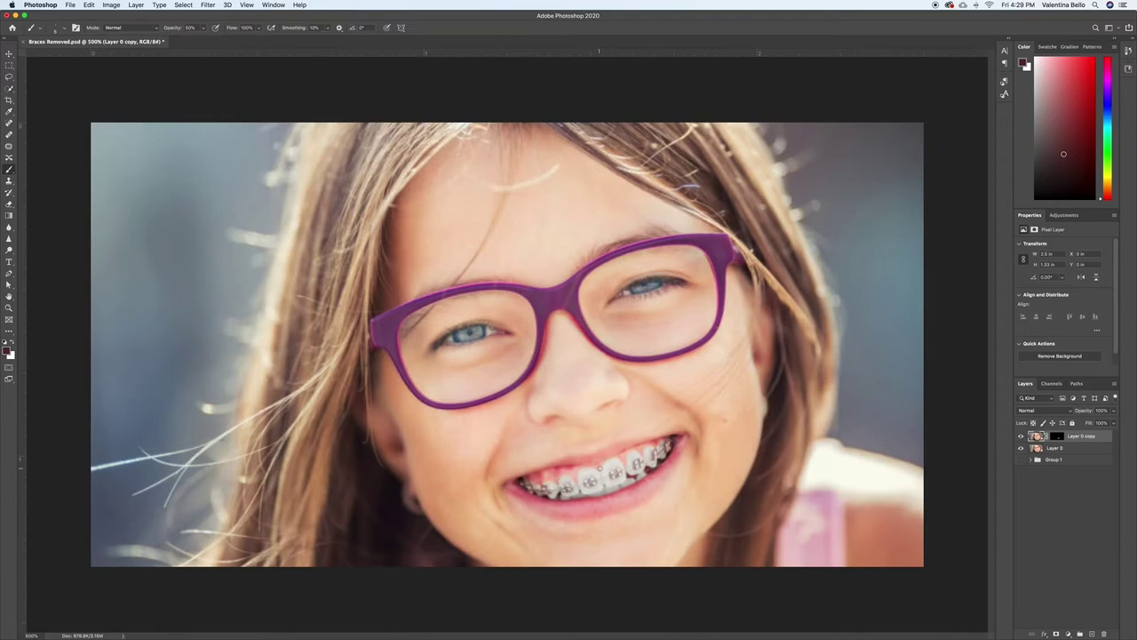
left_click(10, 352)
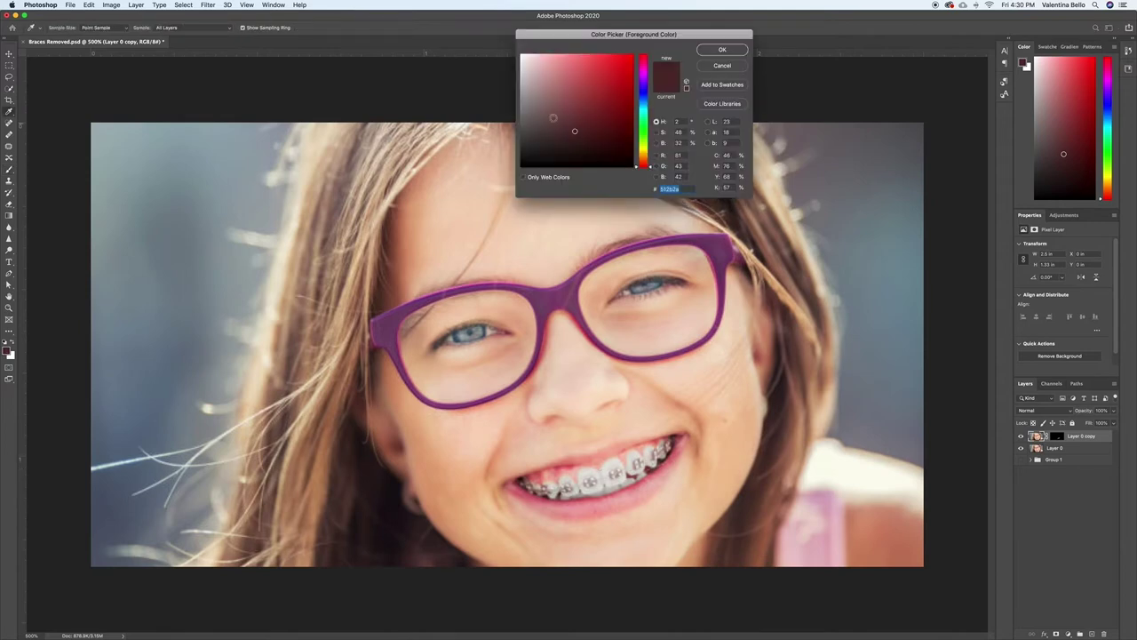
left_click(722, 51)
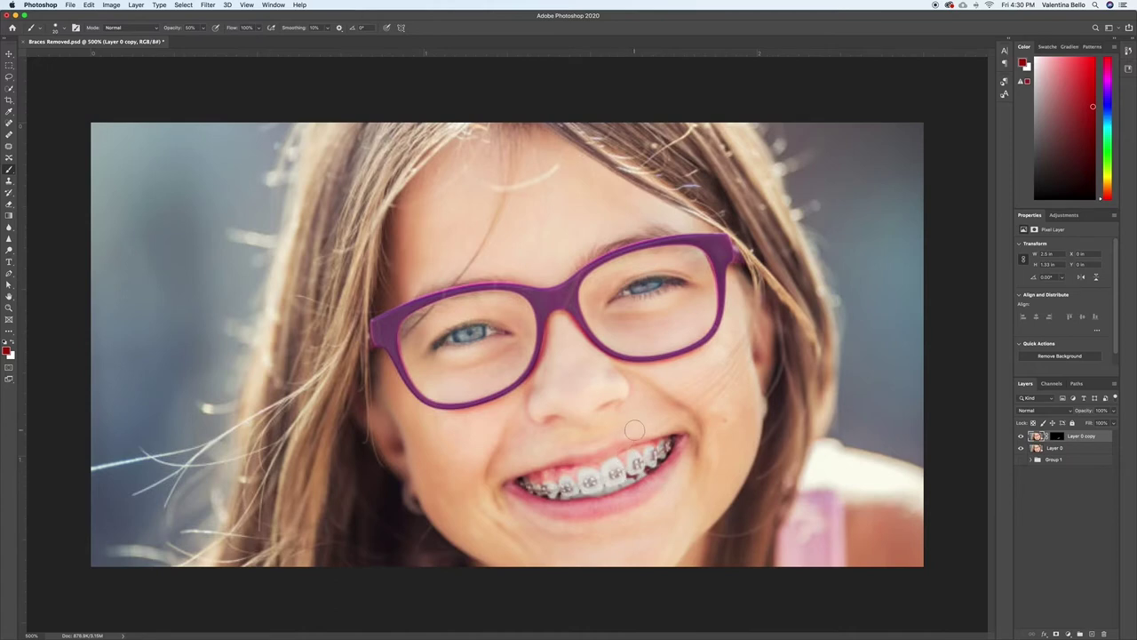
mouse_move(629, 460)
left_mouse_down()
mouse_move(588, 480)
mouse_move(654, 451)
left_mouse_up()
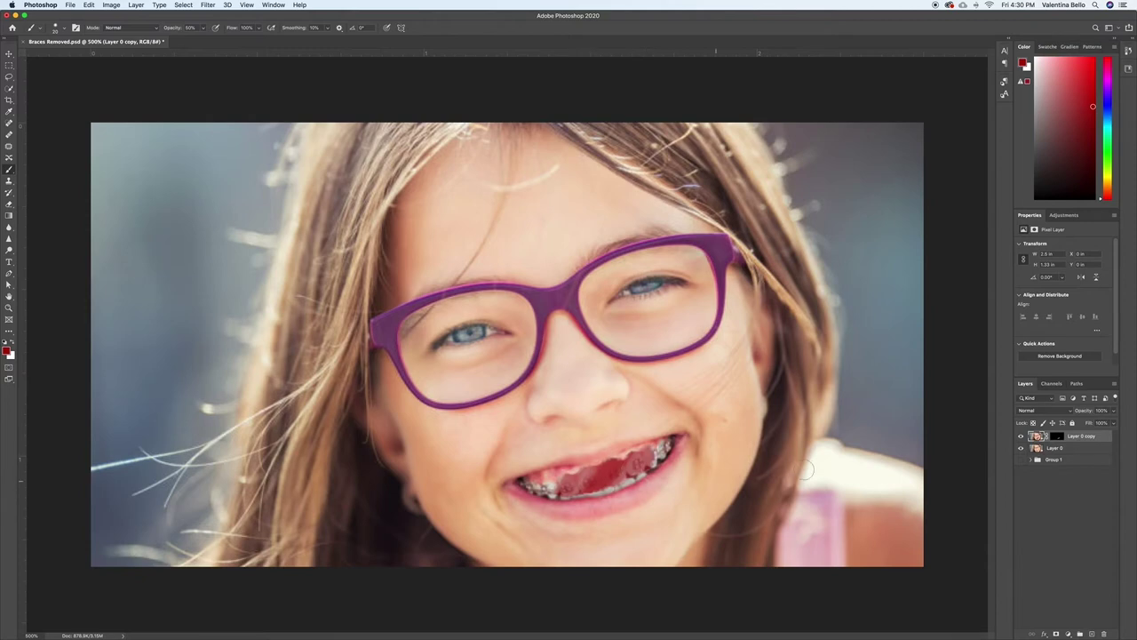
- Toggle the copy layer's visibility to compare the red paint against the braces
left_click(1021, 437)
left_click(1021, 436)
left_click(1020, 436)
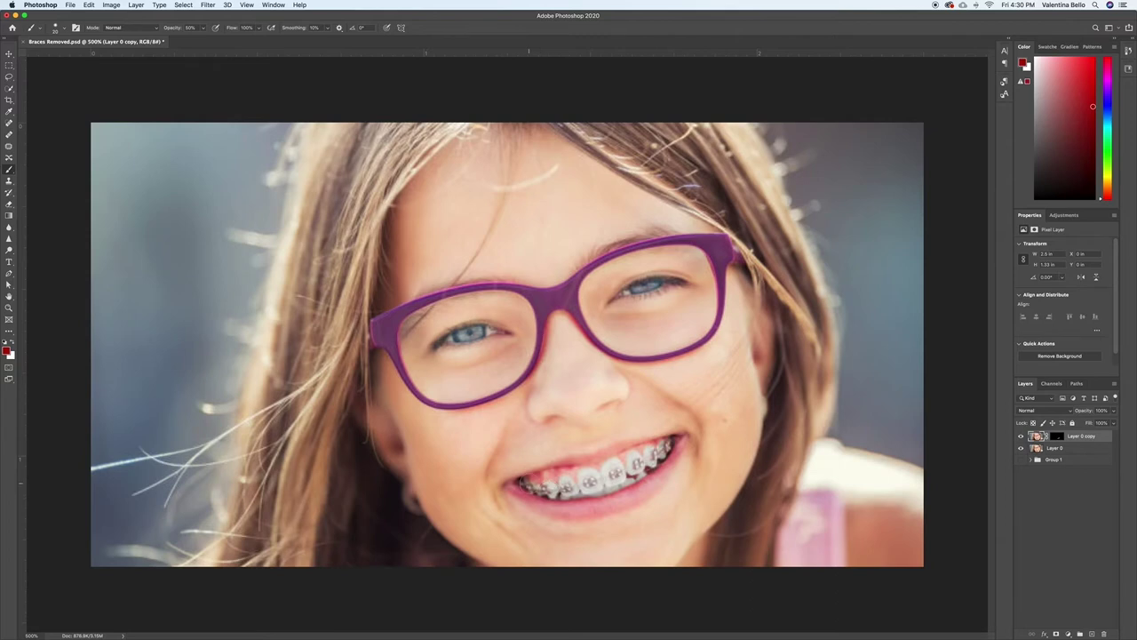
- Lasso a single bracket on a front tooth
scroll(659, 505, "up", 3)
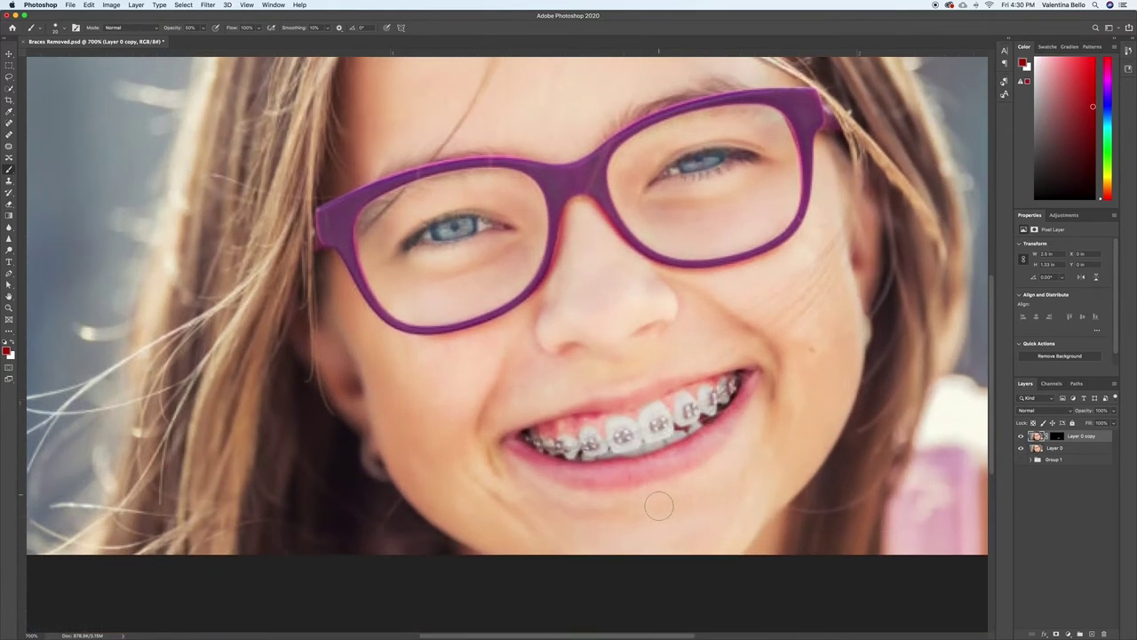
key("l")
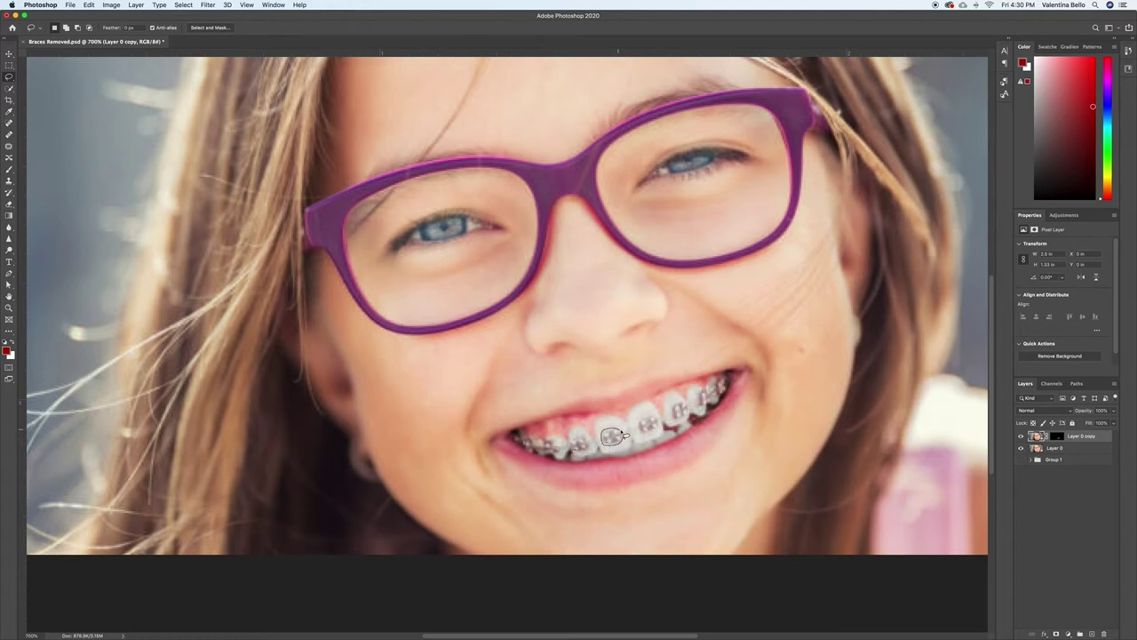
left_click_drag(625, 434, 622, 437)
- Fill the bracket selection via Edit > Fill with Content-Aware, Normal mode, 100% opacity
key("shift+F5")
left_click(474, 186)
left_click(89, 5)
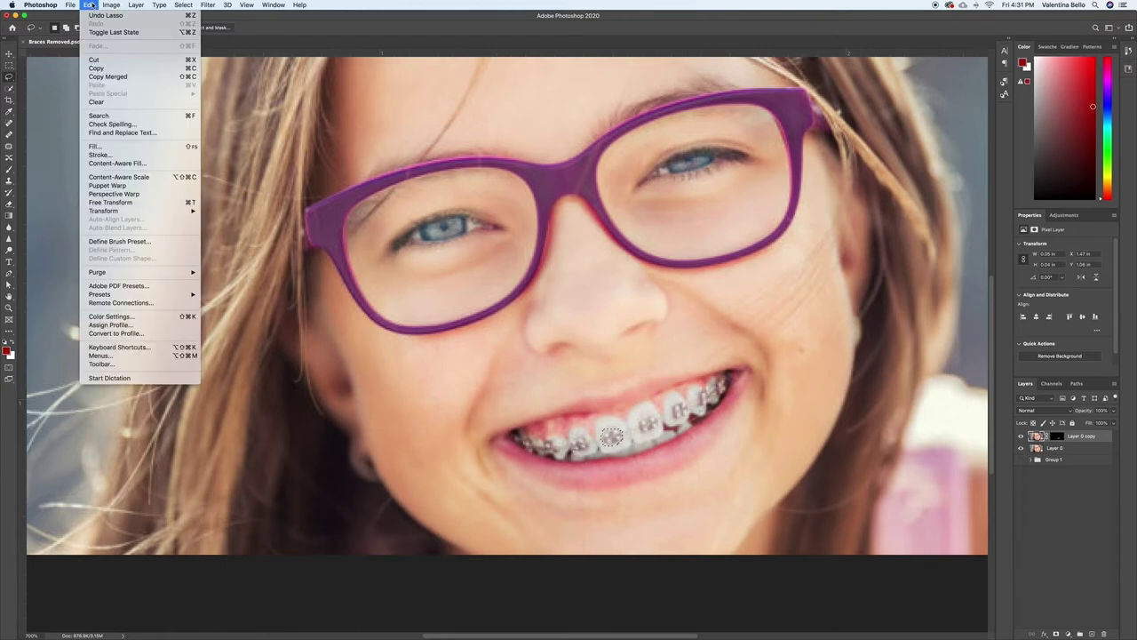
left_click(106, 146)
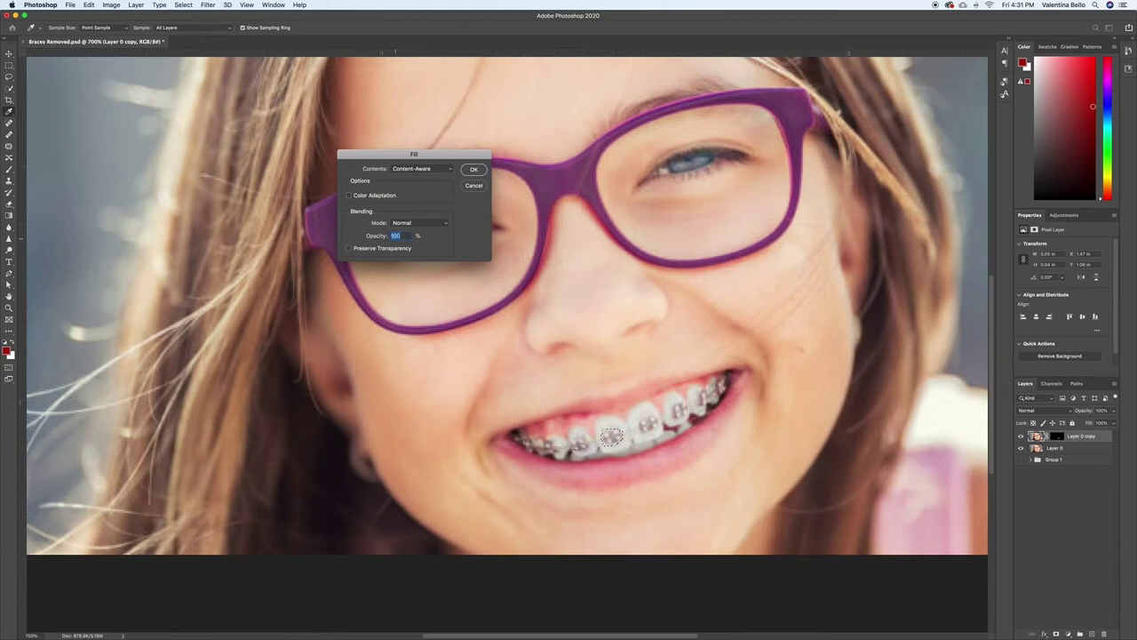
left_click(472, 169)
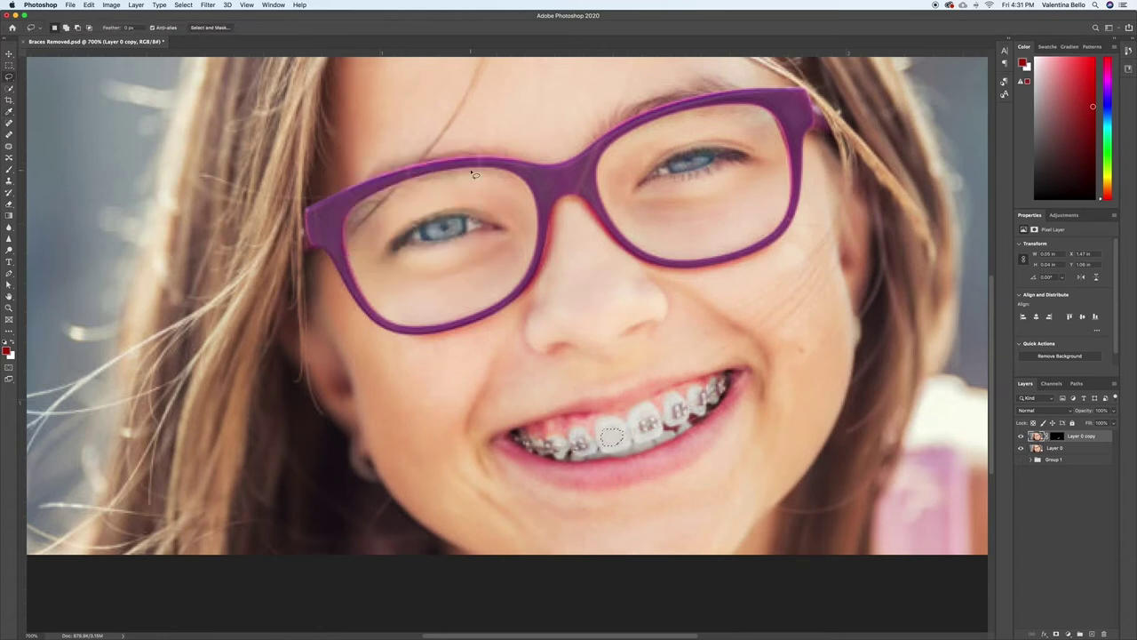
- Deselect, then select the outline of the patched central front tooth
key("super+d")
left_click(9, 88)
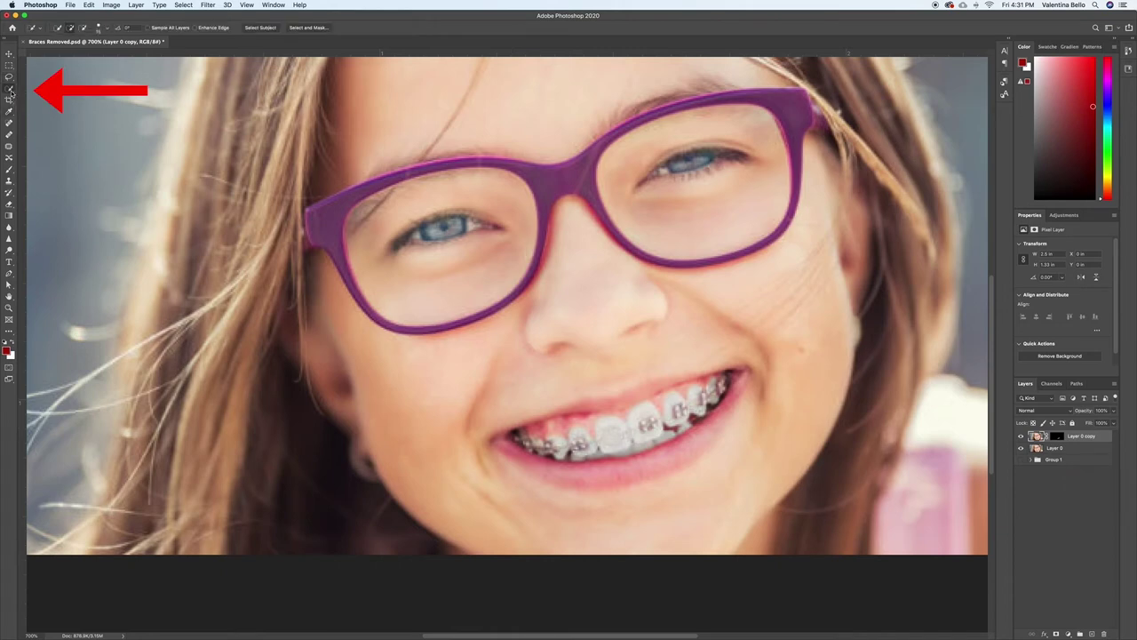
left_click(610, 432)
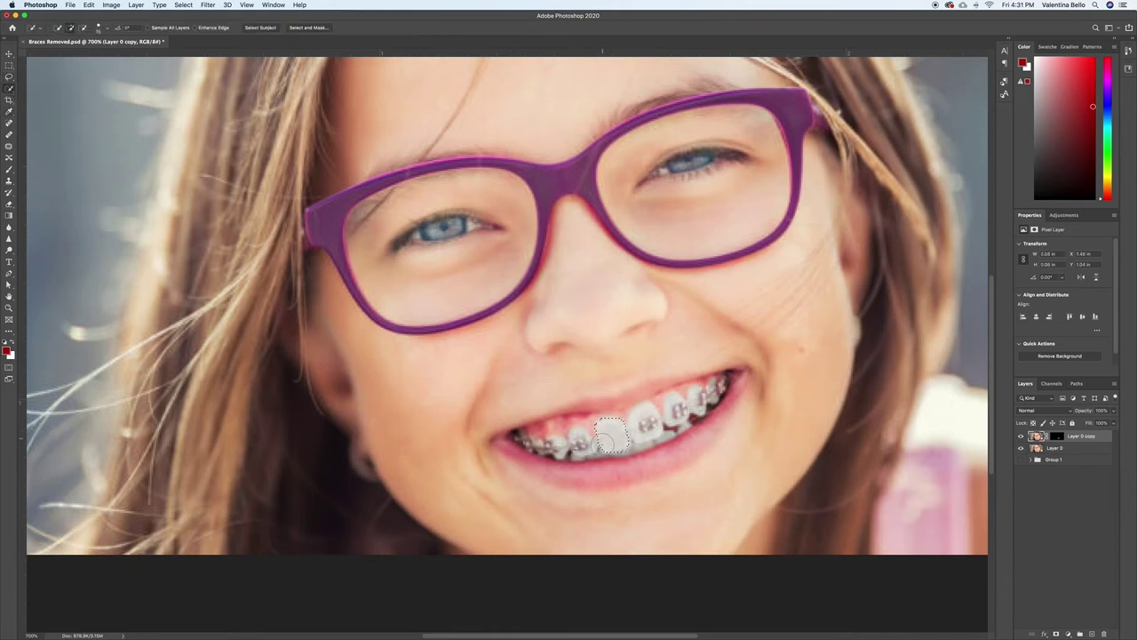
key("l")
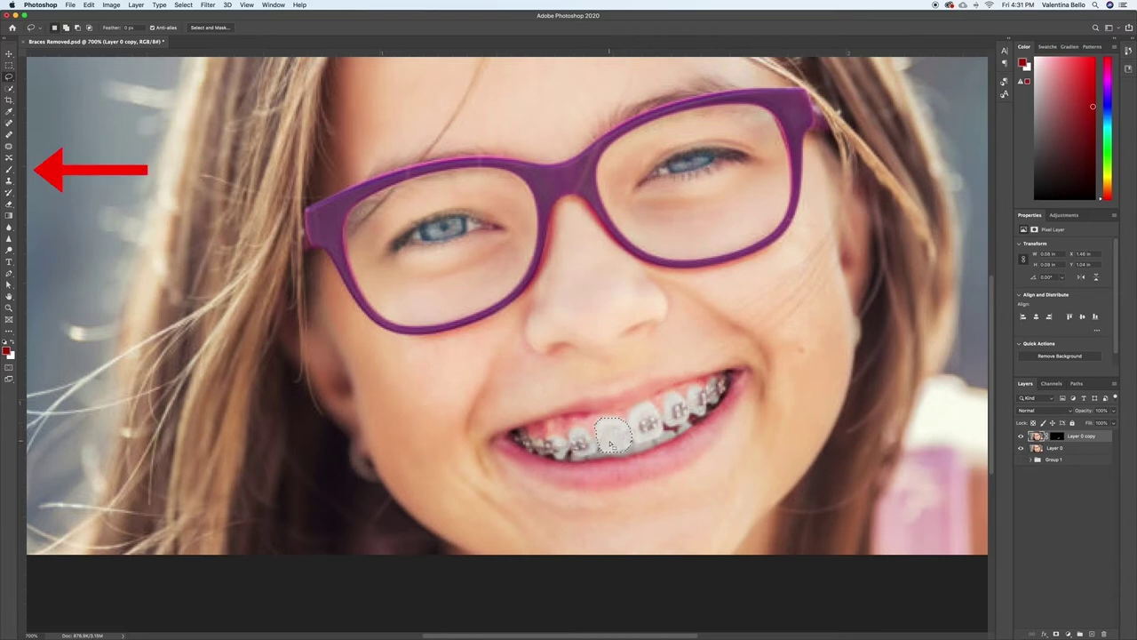
- Set the Brush opacity to 49%
key("b")
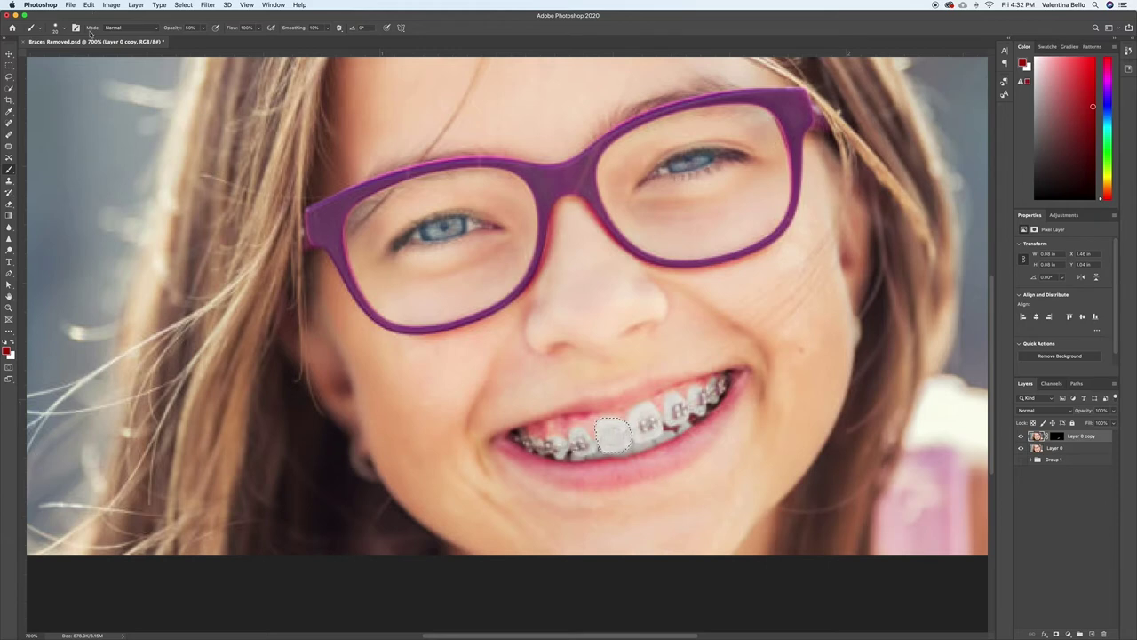
left_click_drag(162, 28, 169, 29)
type("49")
scroll(622, 441, "down", 1)
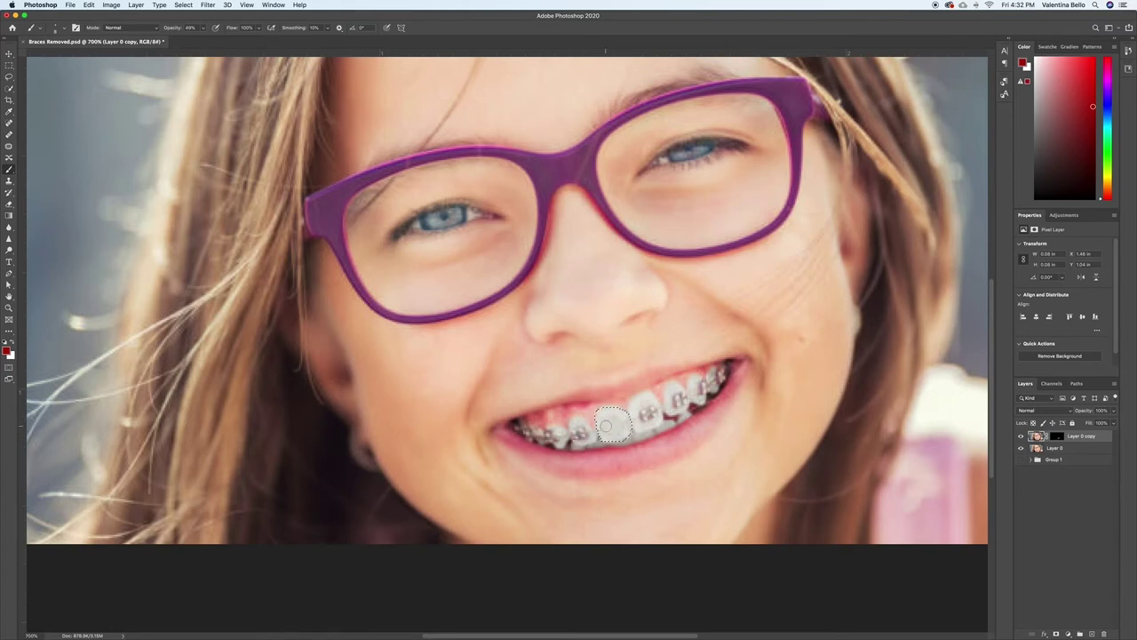
- Alt-sample several tooth shades and paint them over the selected front tooth
left_click(620, 414, "alt")
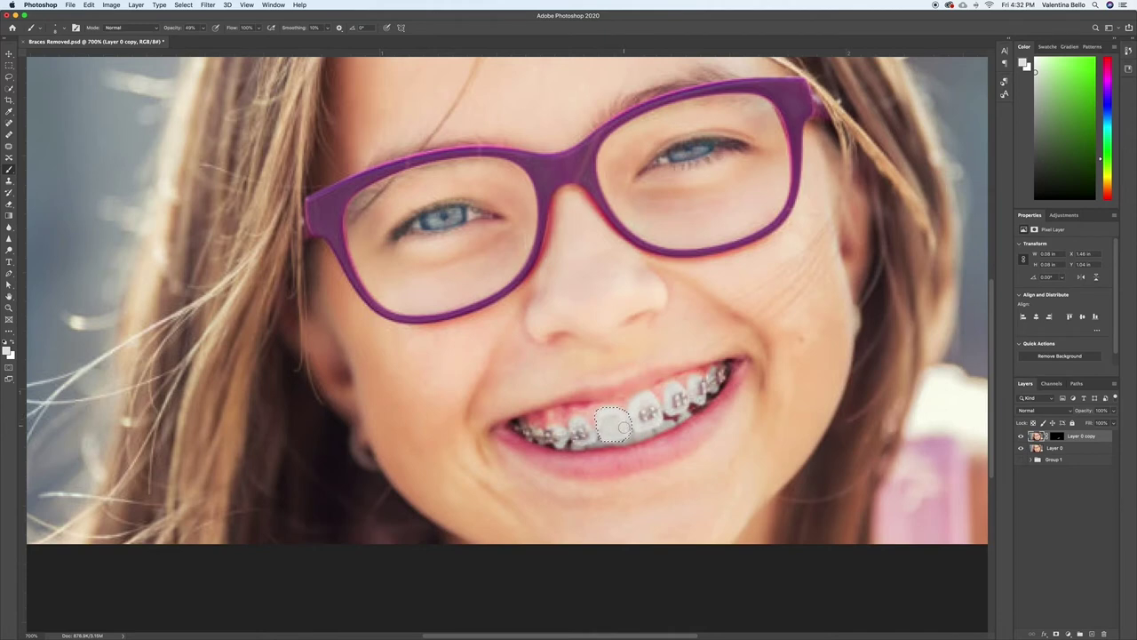
left_click(627, 419, "alt")
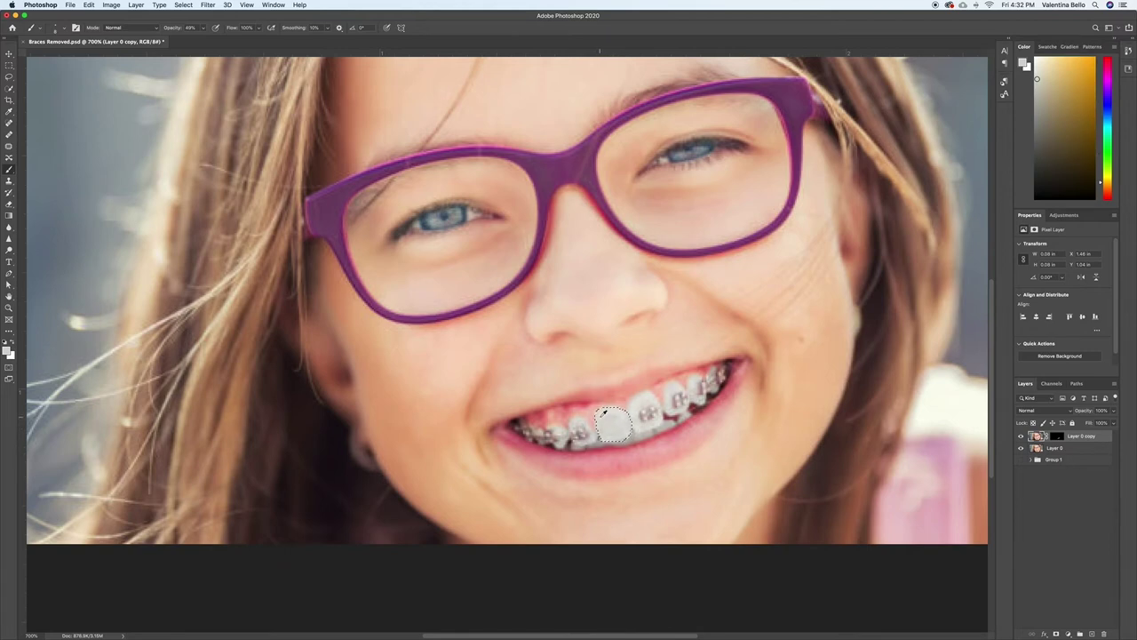
left_click(613, 424, "alt")
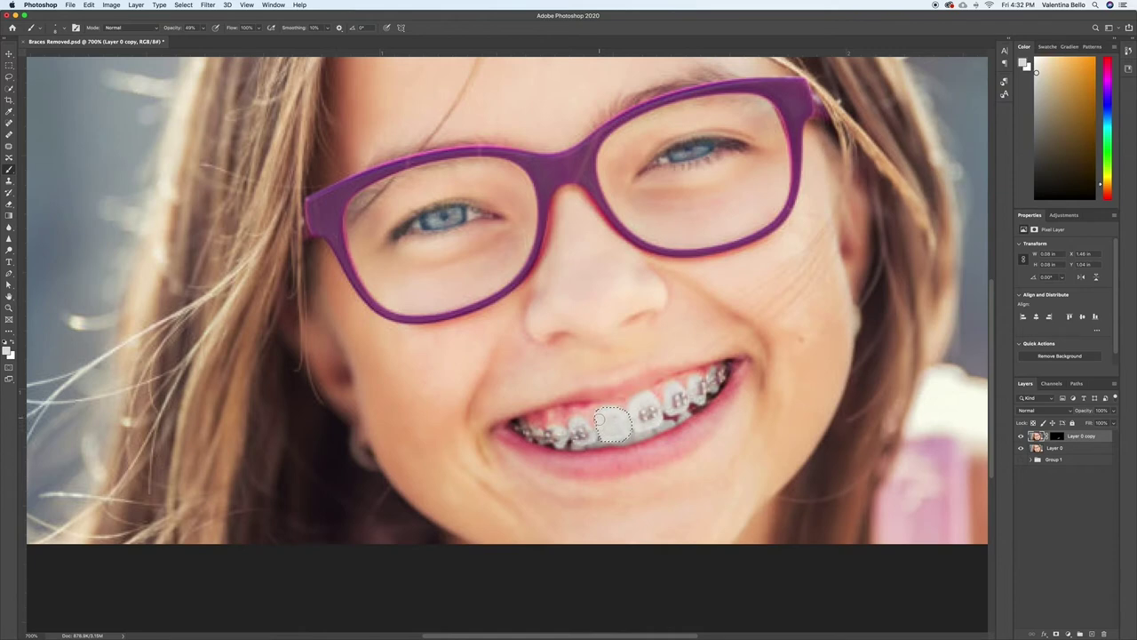
left_click(613, 424, "alt")
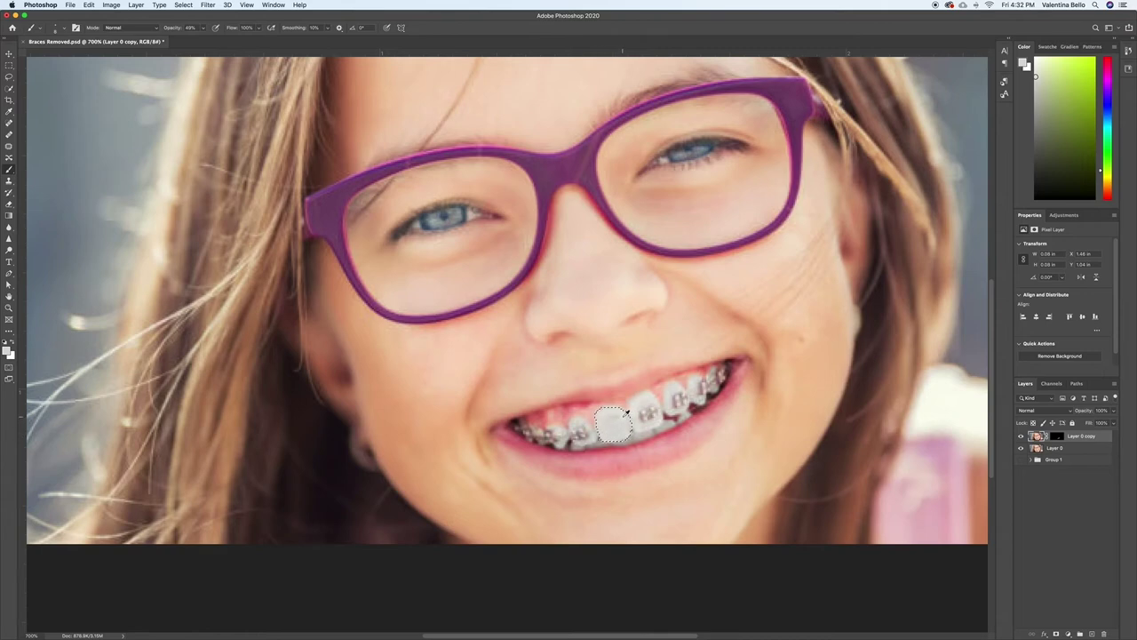
left_click(623, 411, "alt")
left_click(608, 415, "alt")
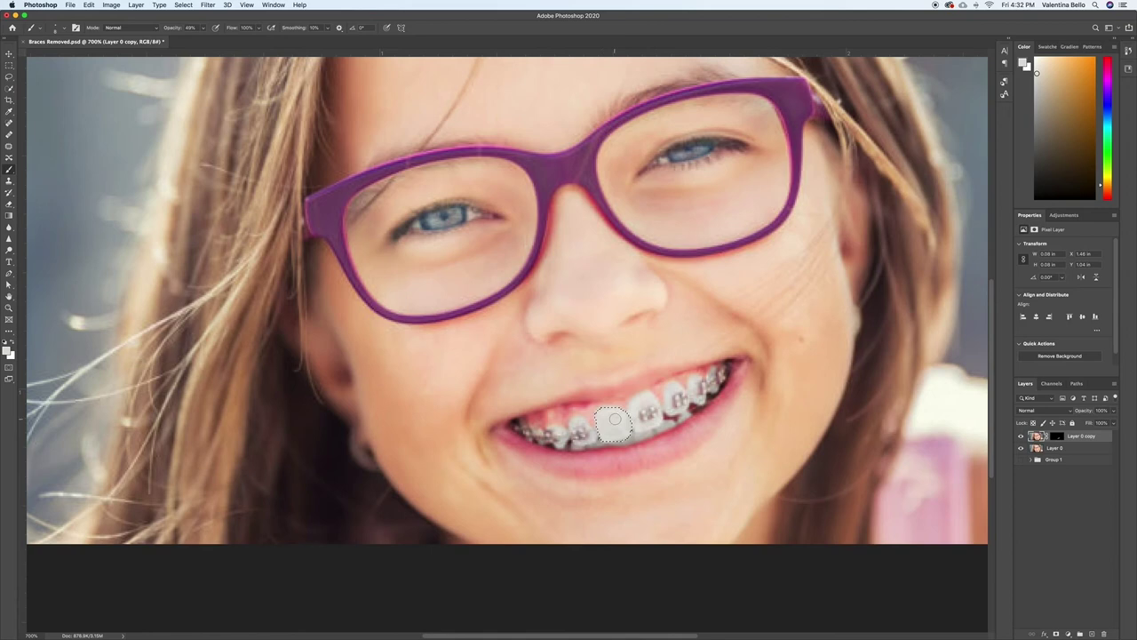
left_click(612, 424, "alt")
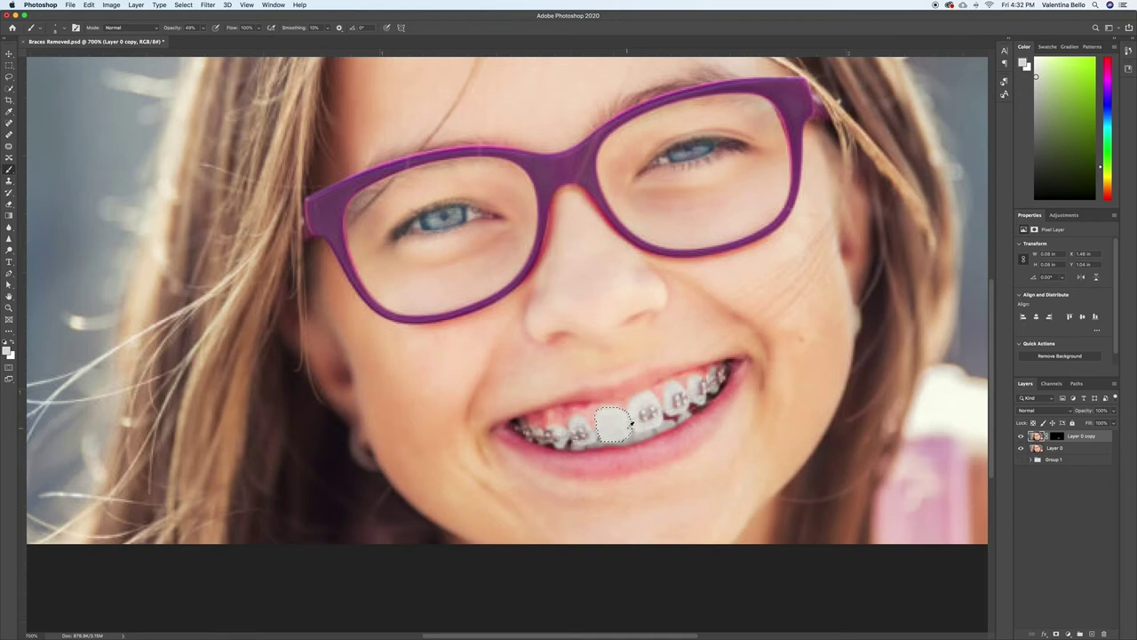
left_click(619, 416, "alt")
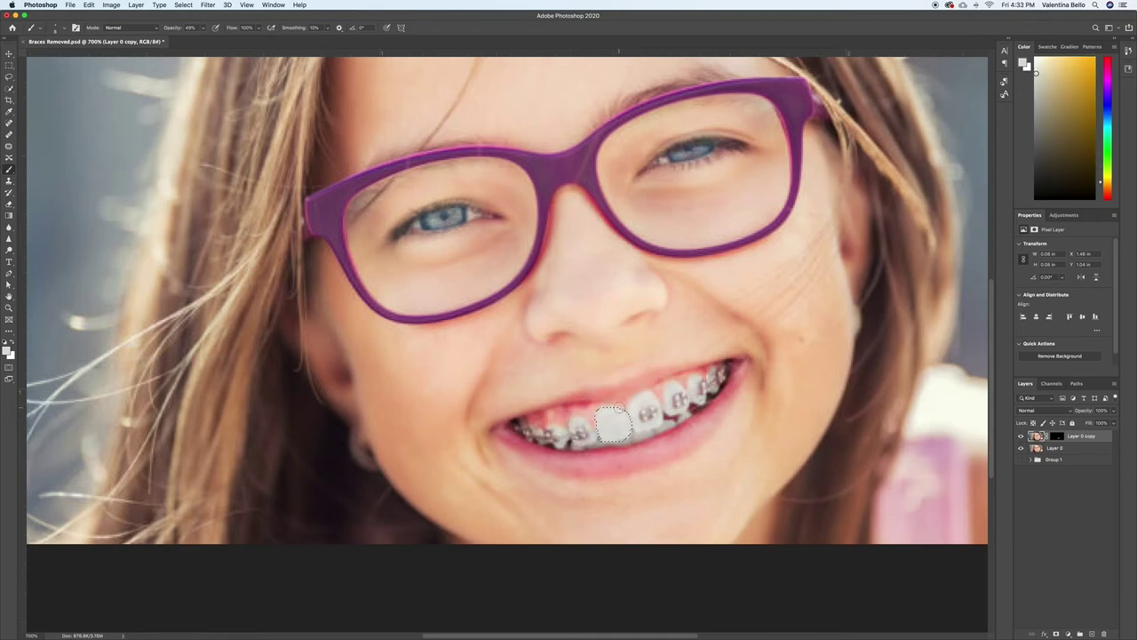
left_click_drag(609, 430, 614, 423)
left_click(622, 431, "alt")
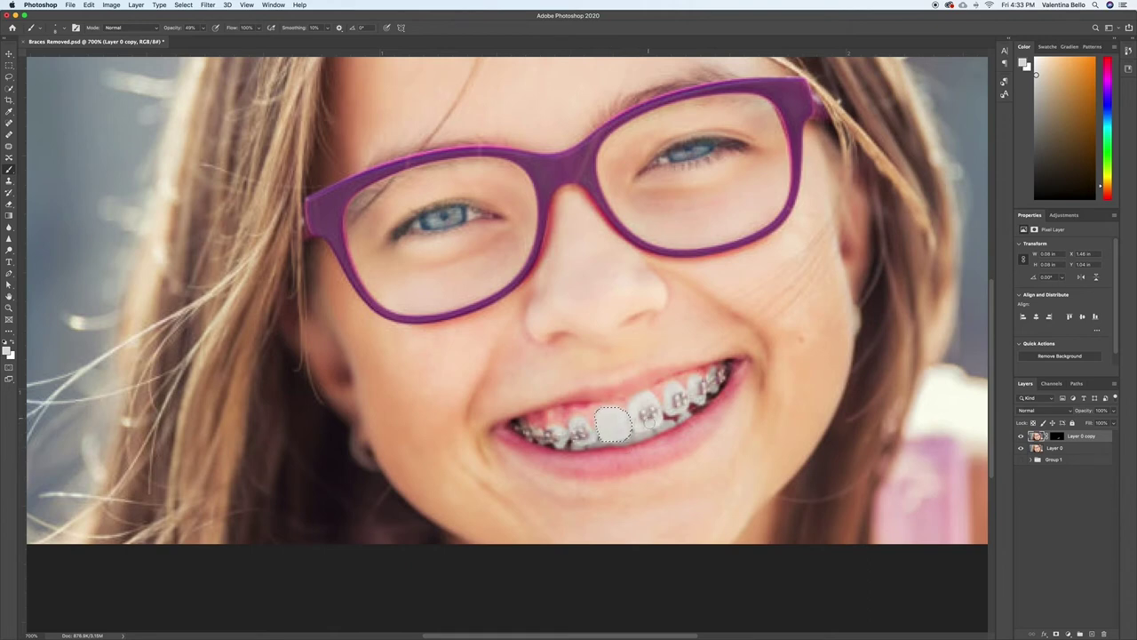
- Deselect, zoom out to the full portrait, and toggle Layer 0 copy to compare before and after
key("l")
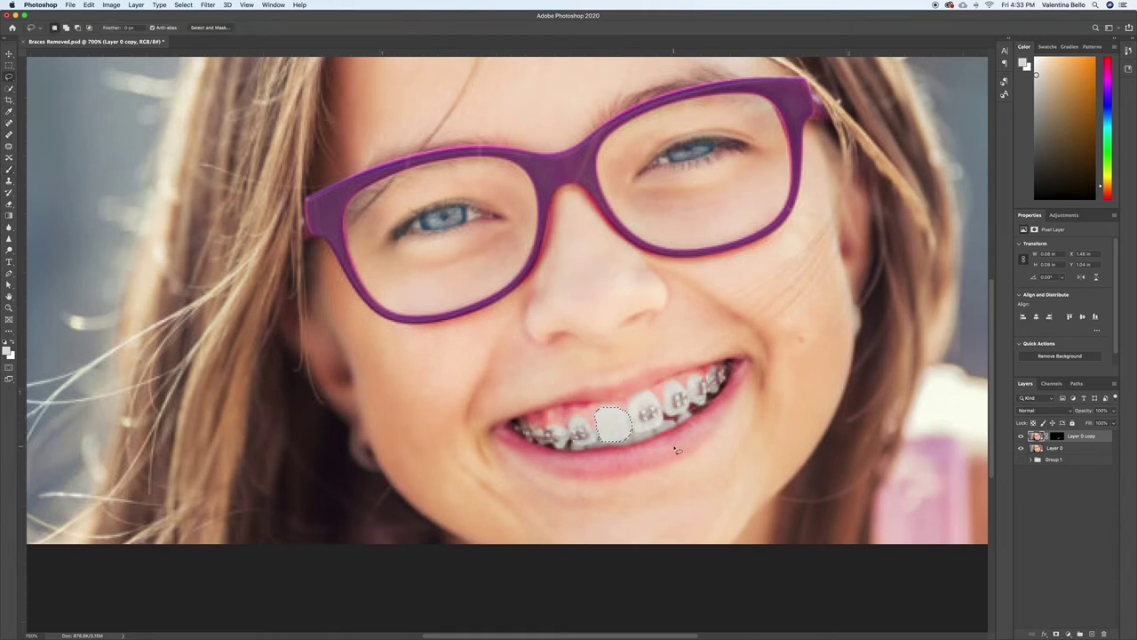
key("ctrl+d")
key("ctrl+minus")
key("ctrl+minus")
key("ctrl+minus")
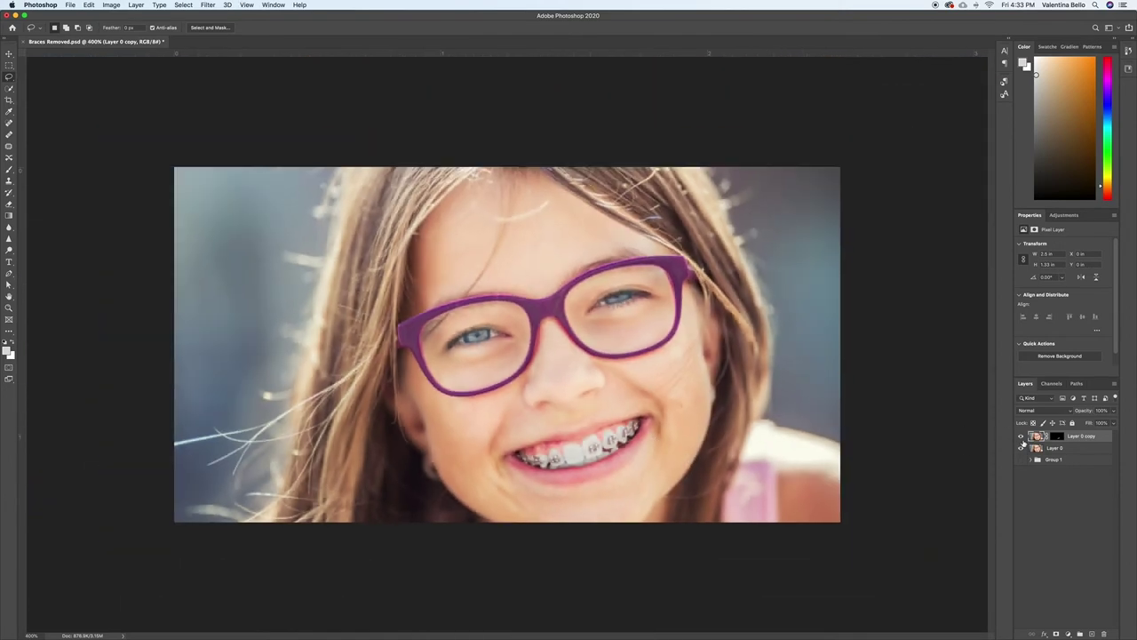
left_click(1020, 437)
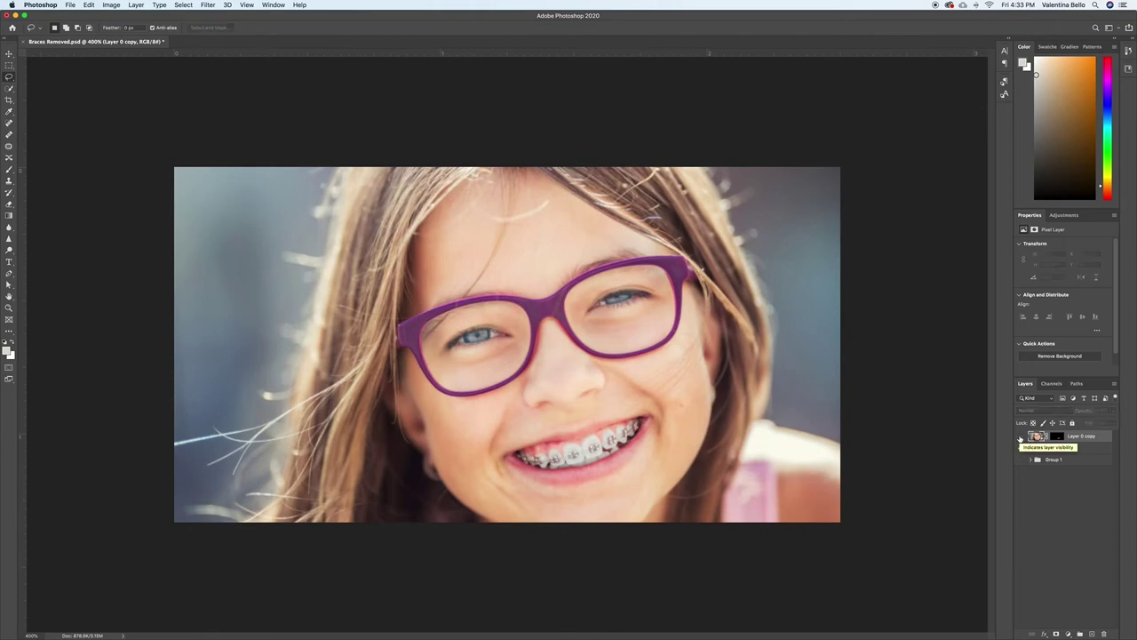
left_click(1020, 437)
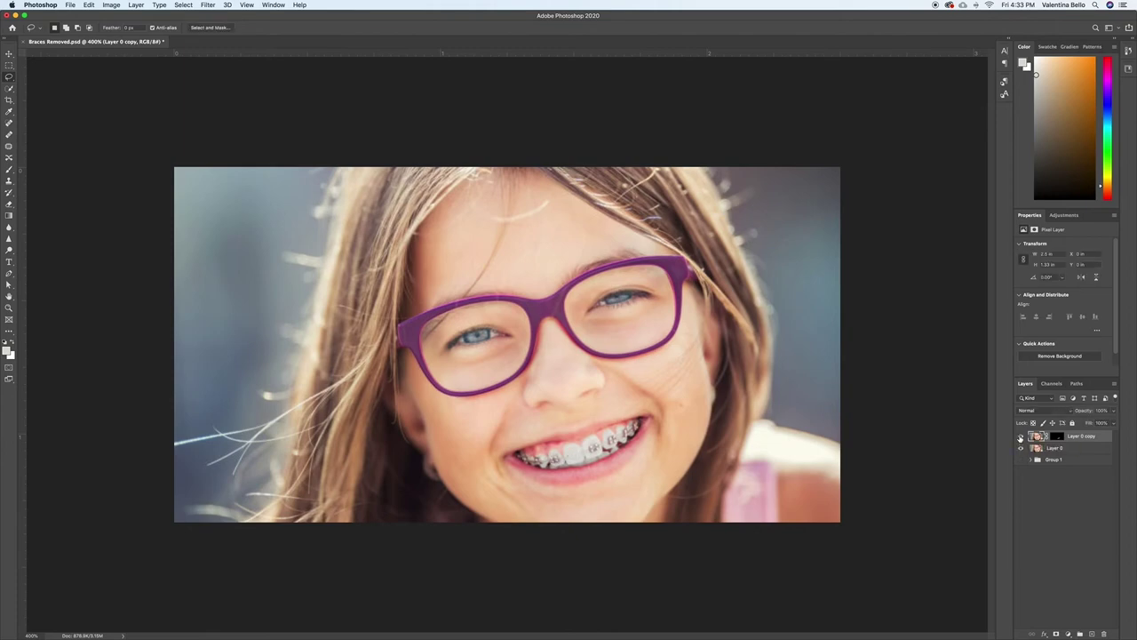
left_click(1020, 437)
left_click(1020, 437)
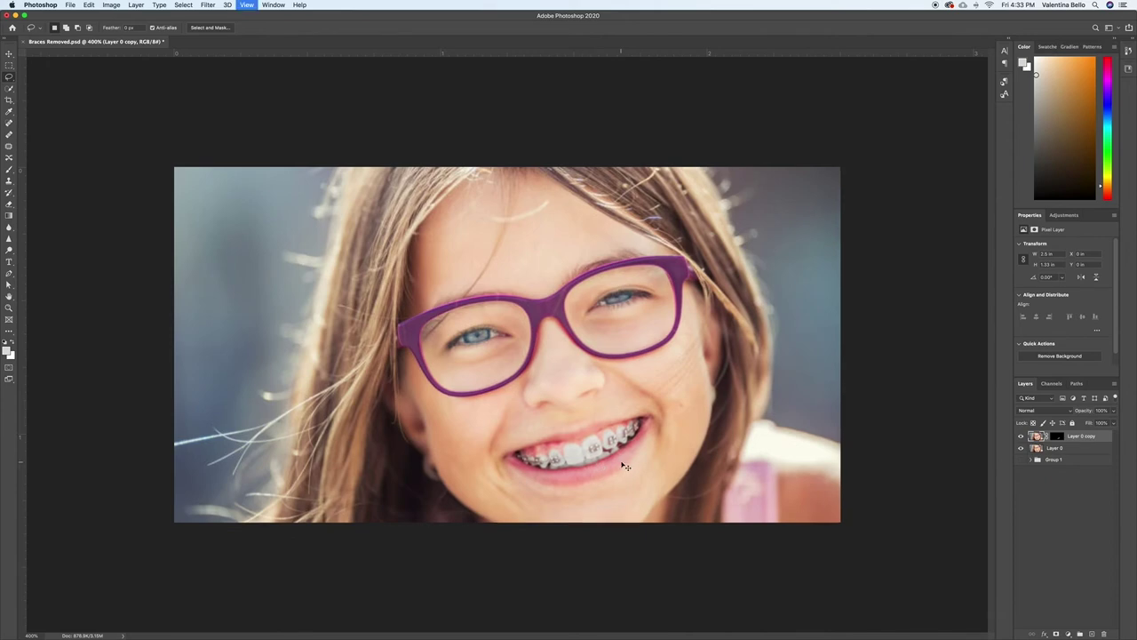
- Zoom in on the teeth and sample tooth shades with the Brush
key("super+equal")
key("super+equal")
scroll(627, 480, "down", 1)
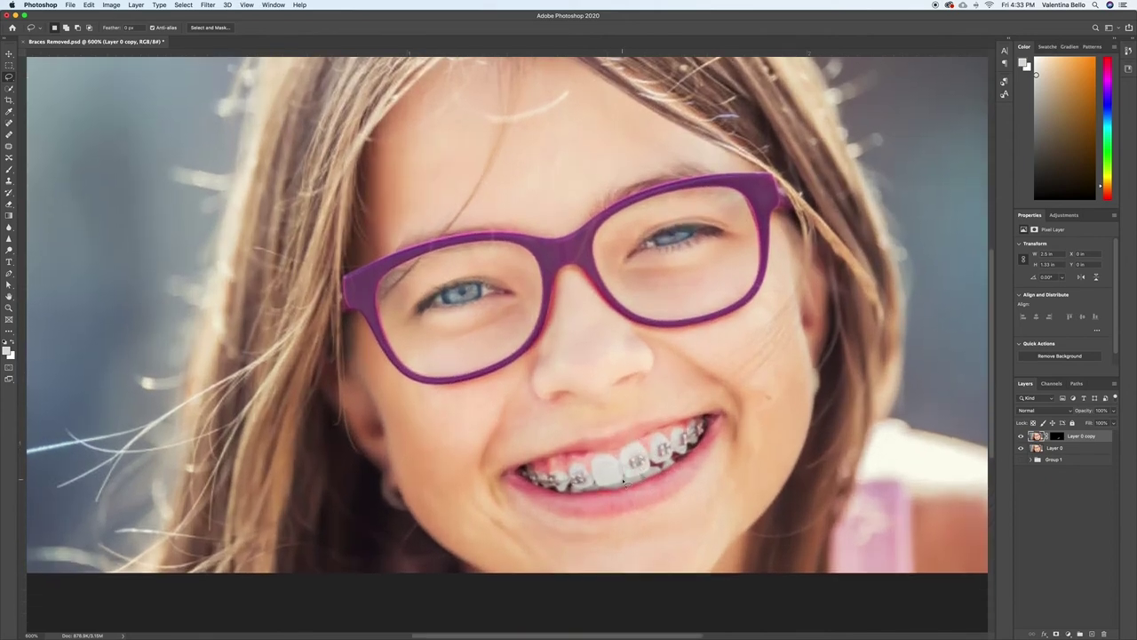
key("b")
left_click(610, 464, "alt")
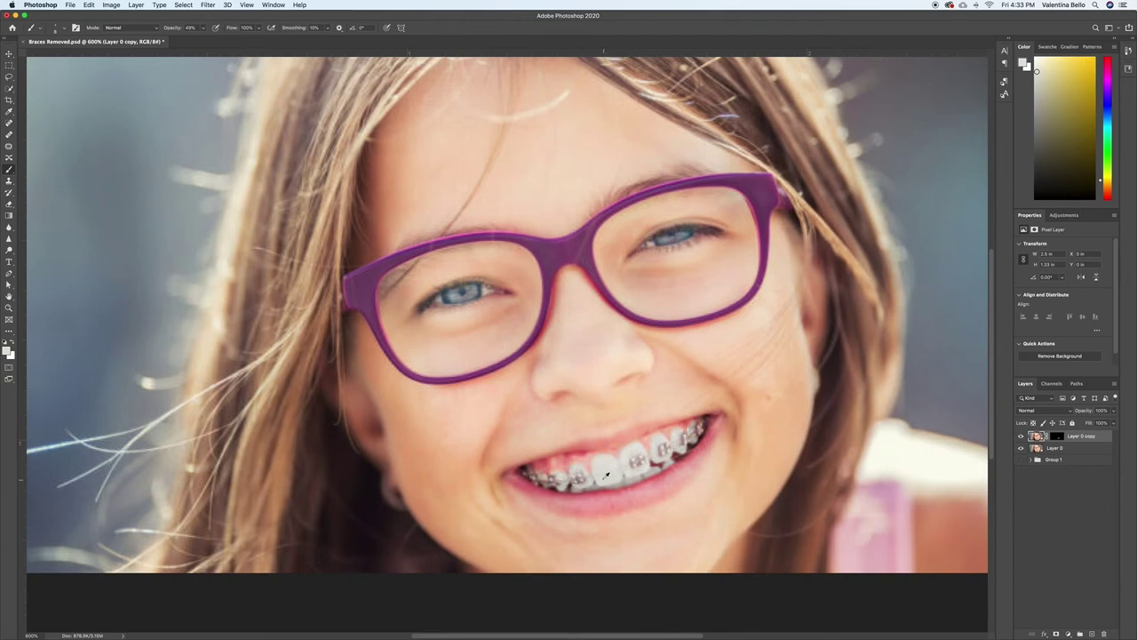
left_click(603, 480, "alt")
left_click(620, 469, "alt")
key("super+equal")
key("super+minus")
key("super+minus")
key("super+minus")
key("super+minus")
key("super+minus")
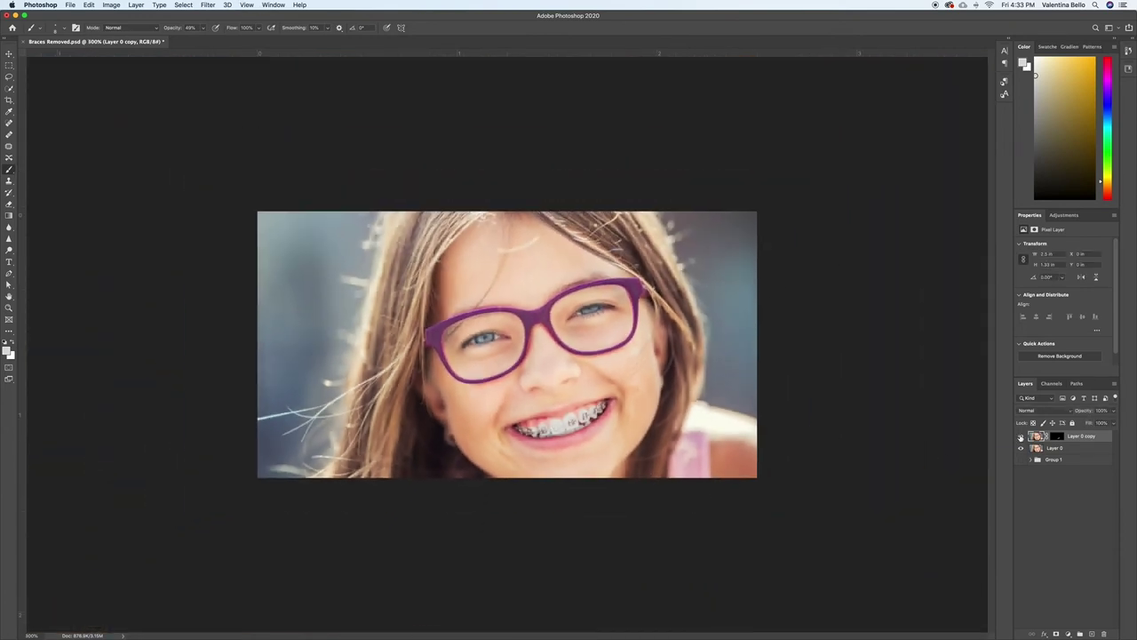
key("super+equal")
key("super+equal")
key("super+equal")
key("super+equal")
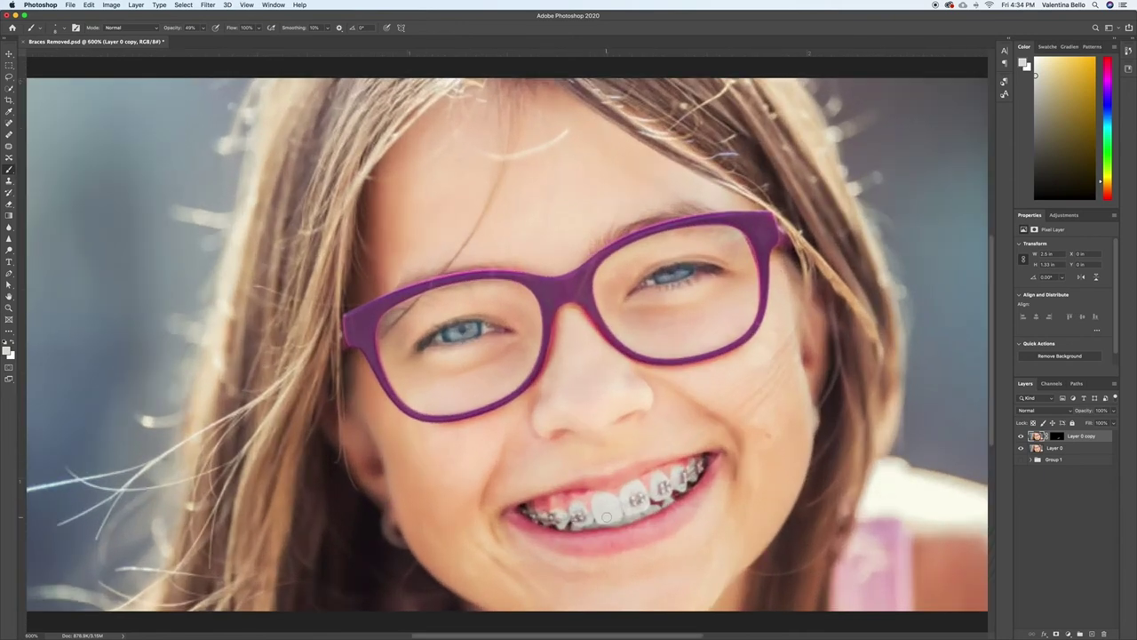
- Lasso the front tooth and paint it whiter with a sampled tooth colour
key("l")
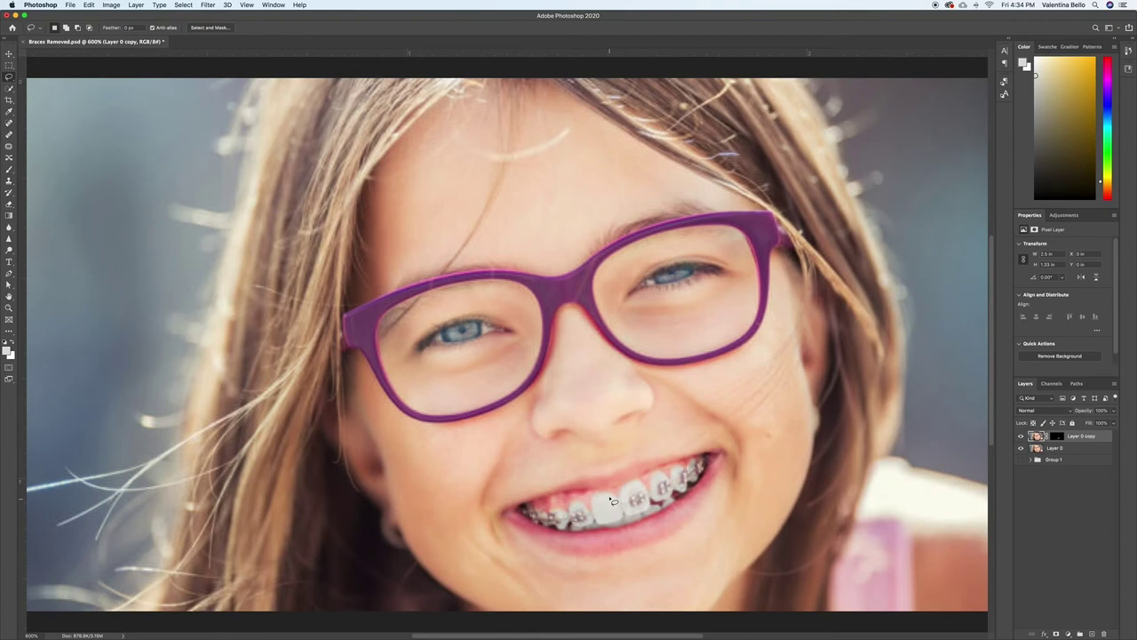
mouse_move(599, 495)
left_mouse_down()
mouse_move(593, 522)
mouse_move(611, 530)
mouse_move(626, 519)
mouse_move(613, 492)
mouse_move(600, 495)
left_mouse_up()
key("b")
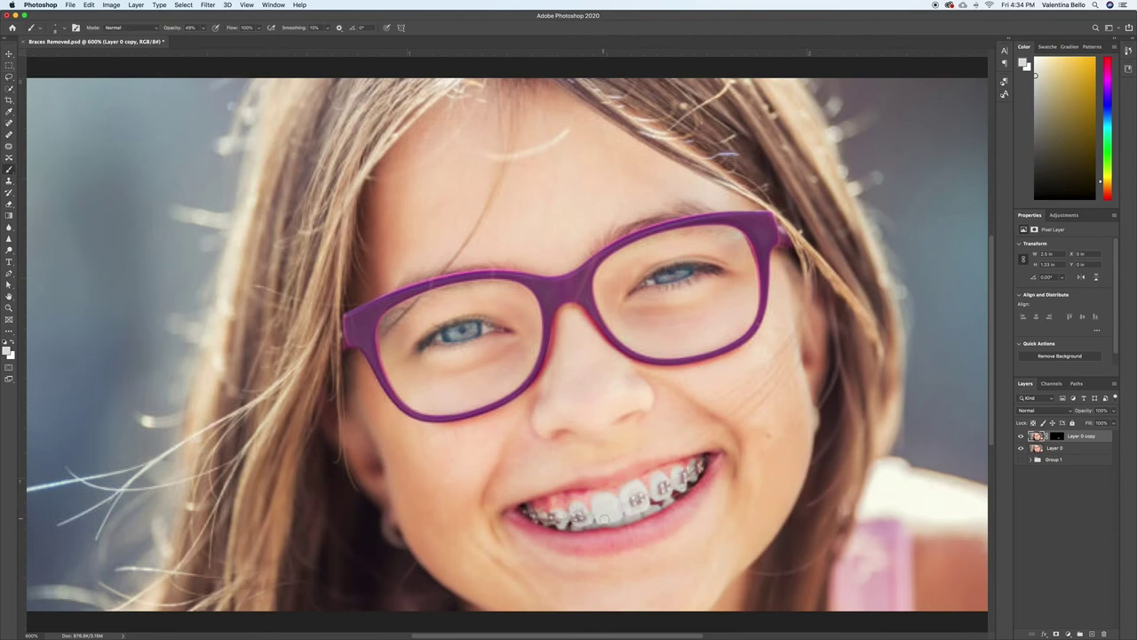
left_click(603, 518, "alt")
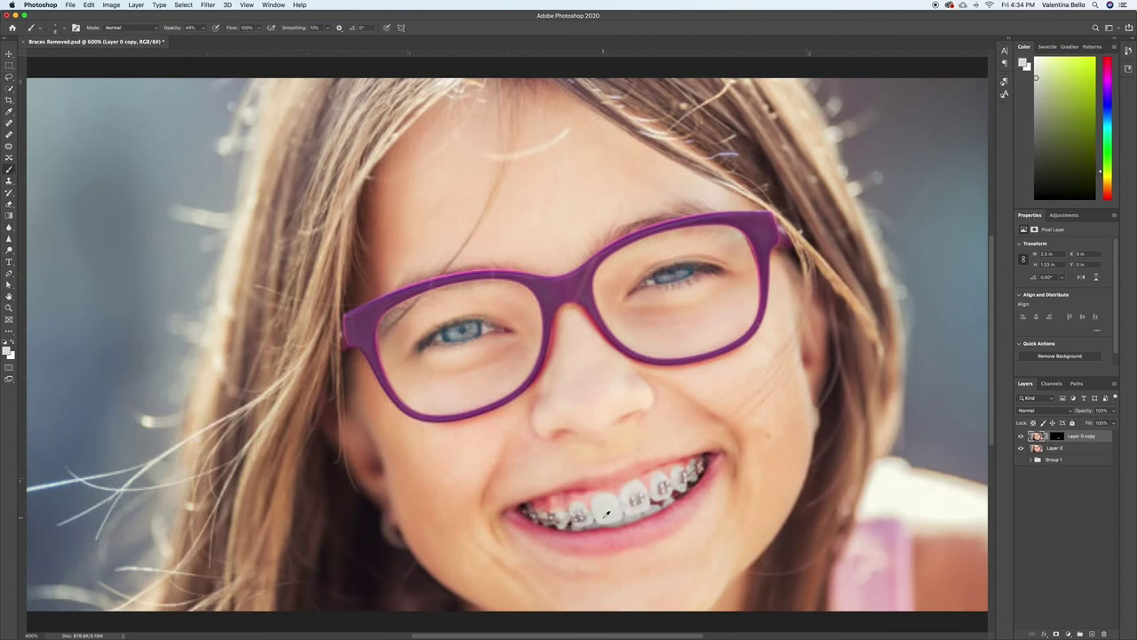
left_click_drag(604, 518, 591, 519)
- Zoom in and lasso the small bracket on the tooth left of the front teeth
key("super+equal")
key("super+equal")
key("l")
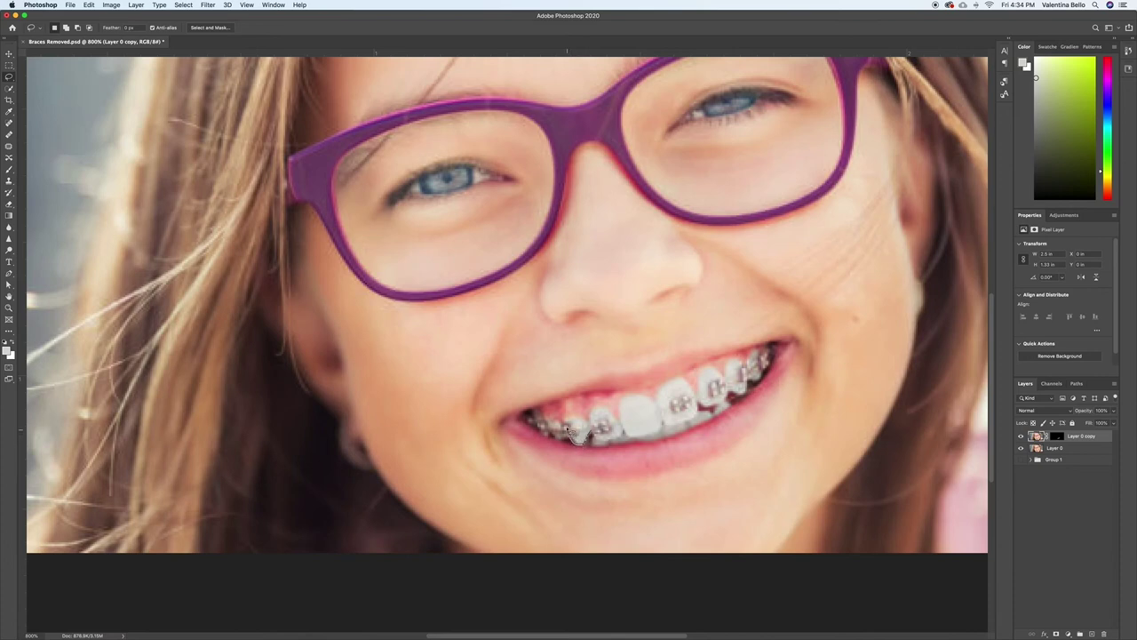
left_click_drag(569, 425, 573, 432)
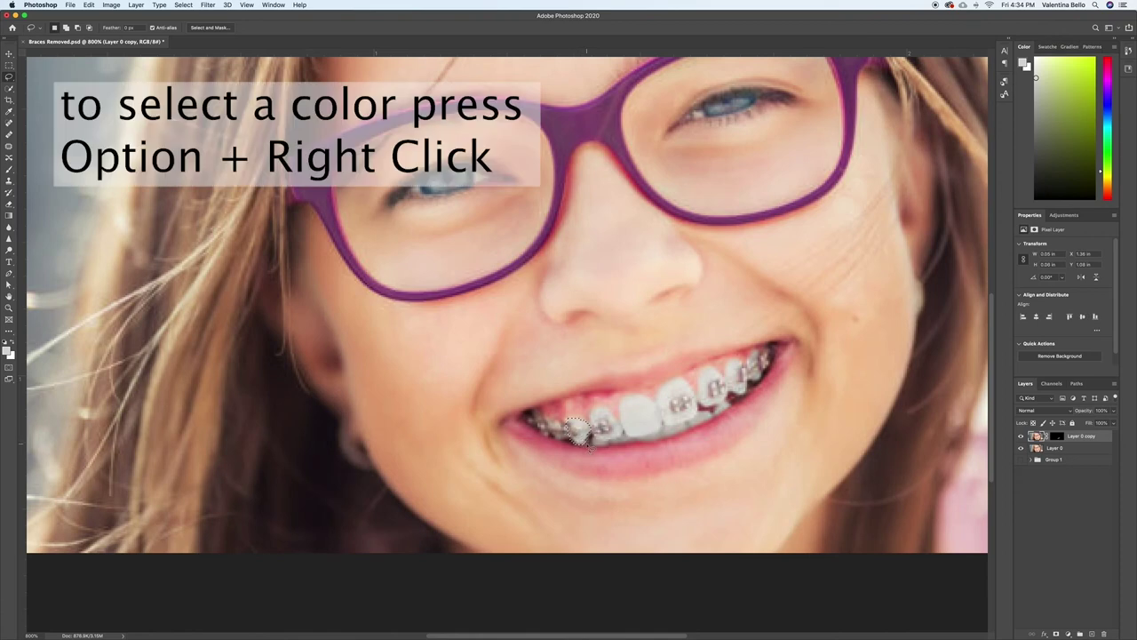
- With the Brush, repeatedly sample tooth shades beside the bracket to paint over it
key("b")
left_click(575, 429, "alt")
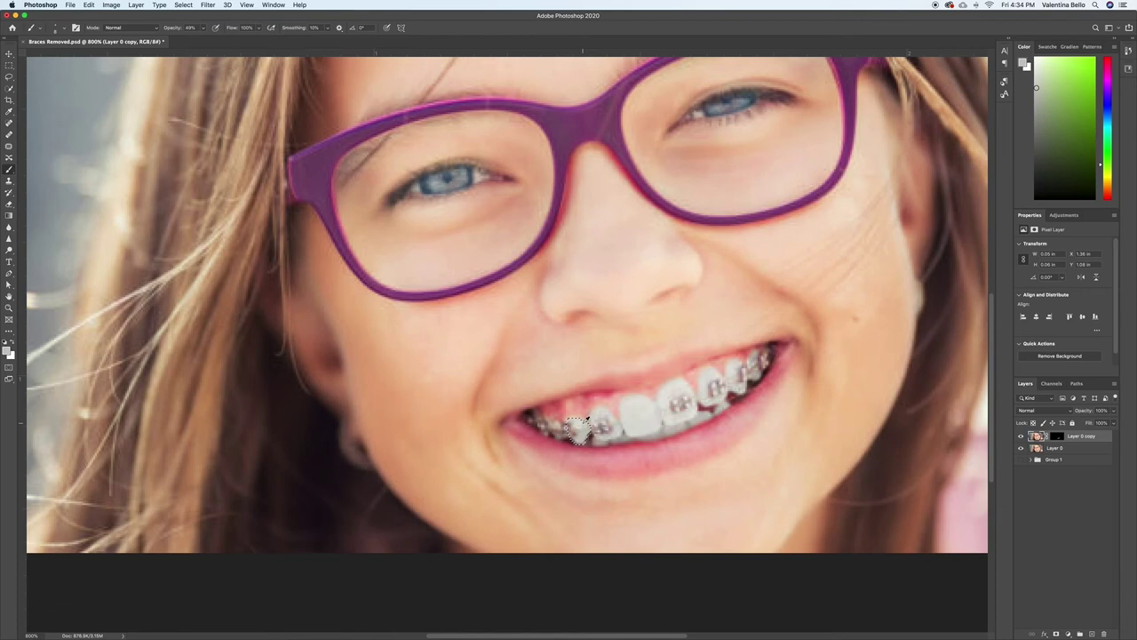
left_click(576, 429, "alt")
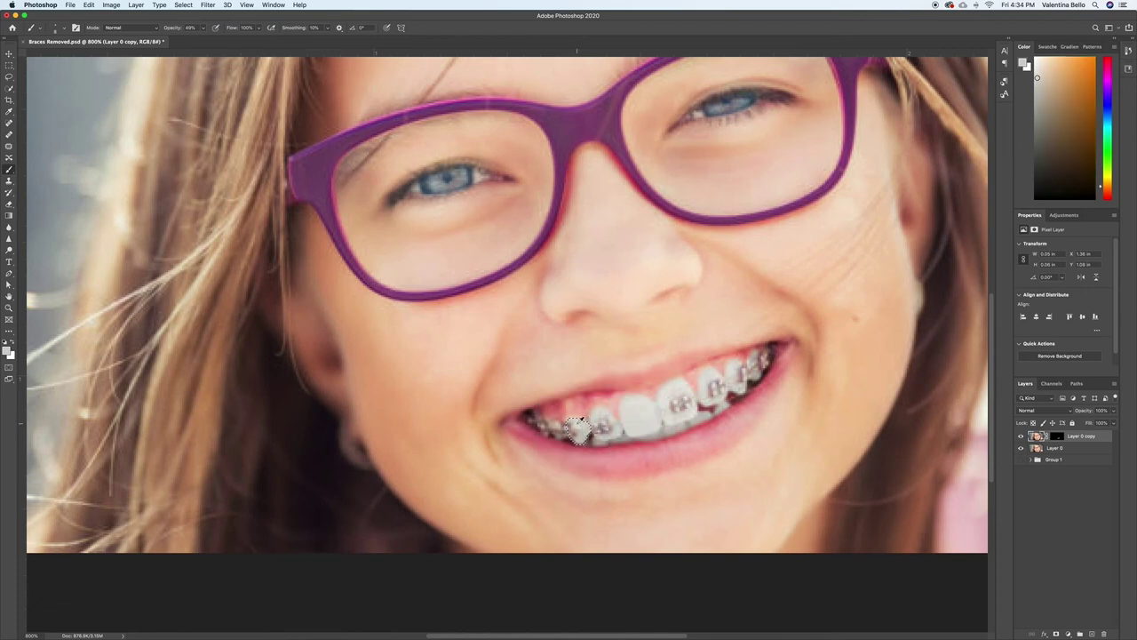
left_click(575, 429, "alt")
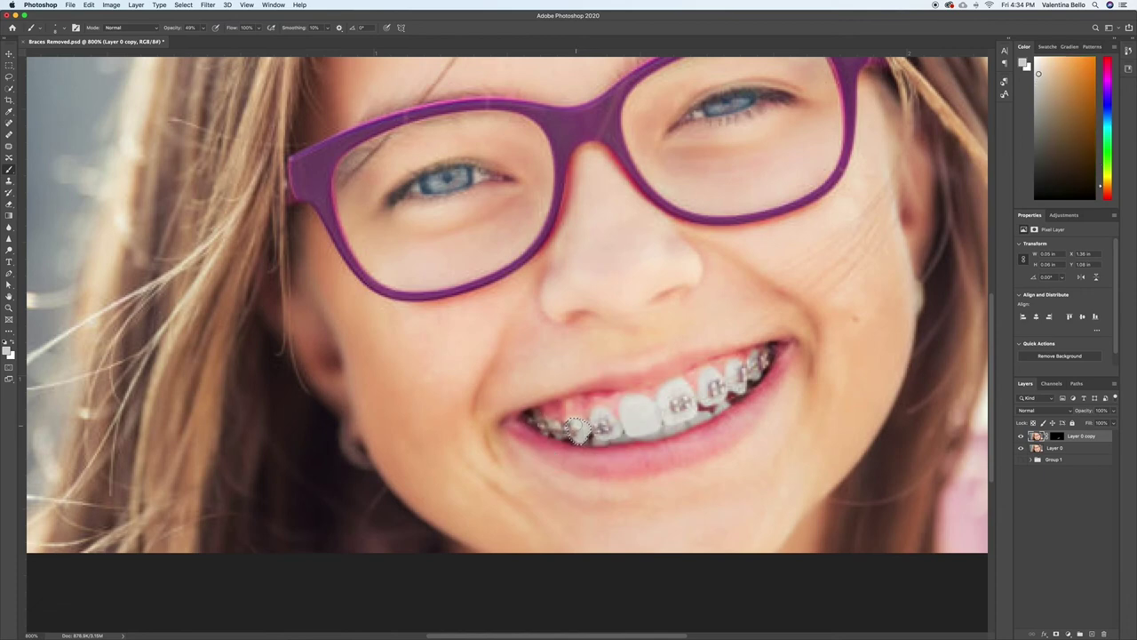
left_click(575, 429, "alt")
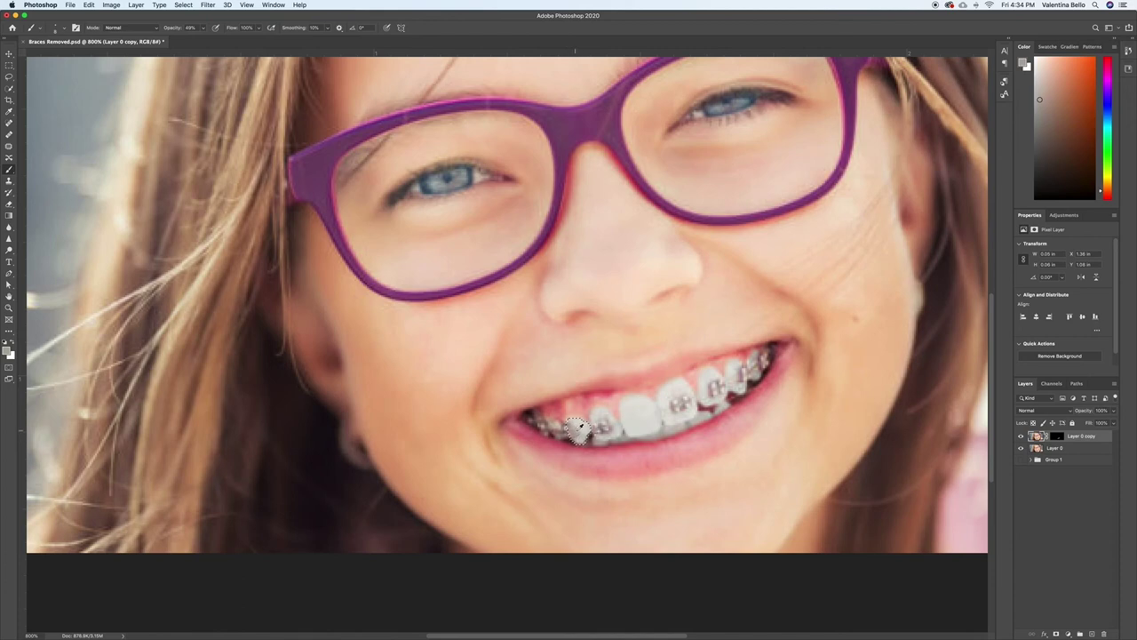
left_click(576, 429, "alt")
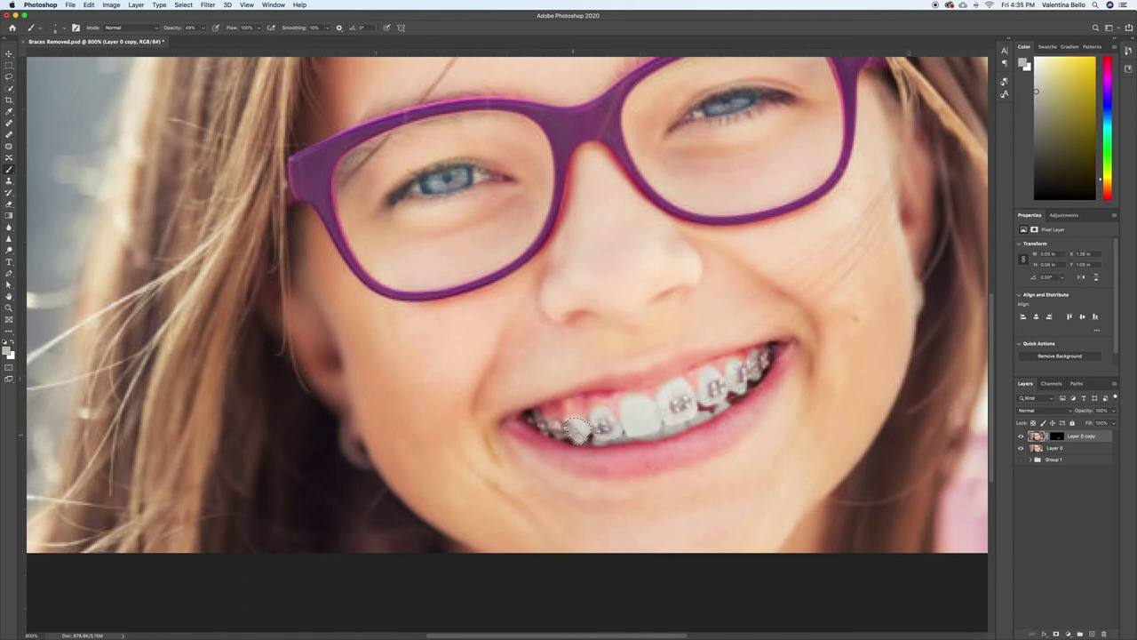
left_click(576, 429, "alt")
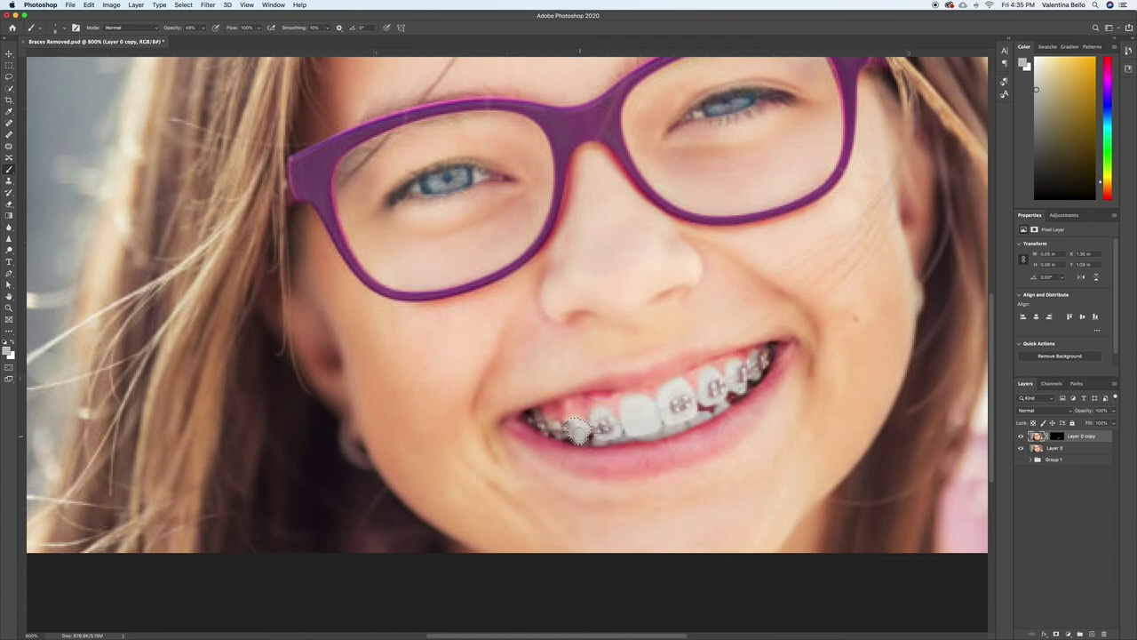
left_click(576, 429, "alt")
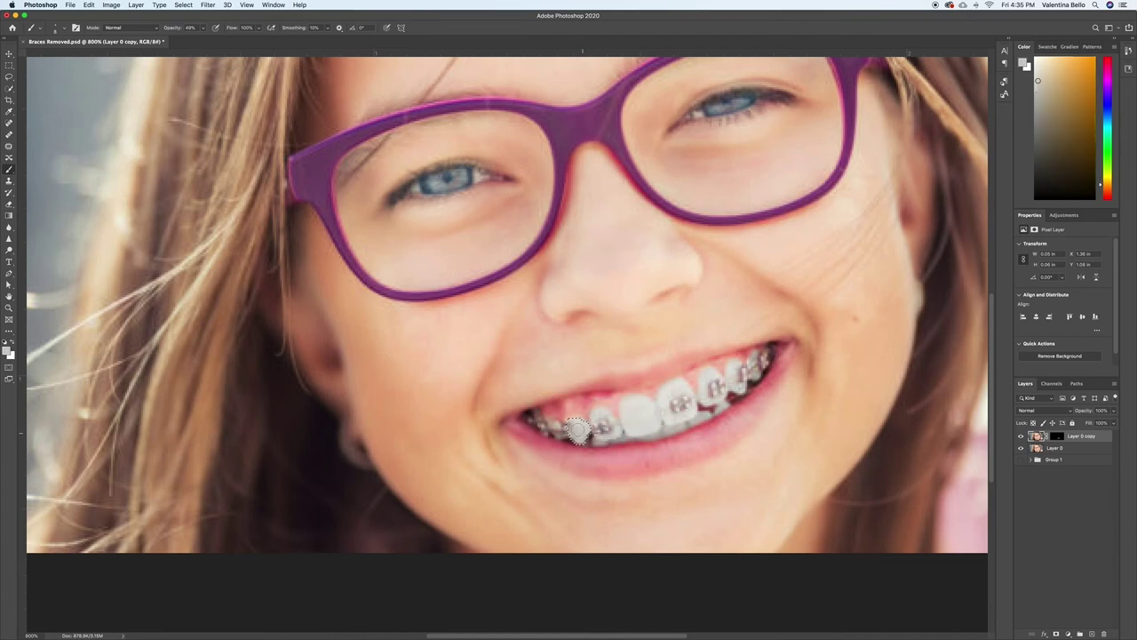
left_click(575, 429, "alt")
- Lower the brush opacity to 27% in the options bar
left_click_drag(178, 30, 172, 29)
type("27")
key("Return")
- Sample nearby tooth shades and paint softly over the bracket on the left tooth
left_click(576, 429, "alt")
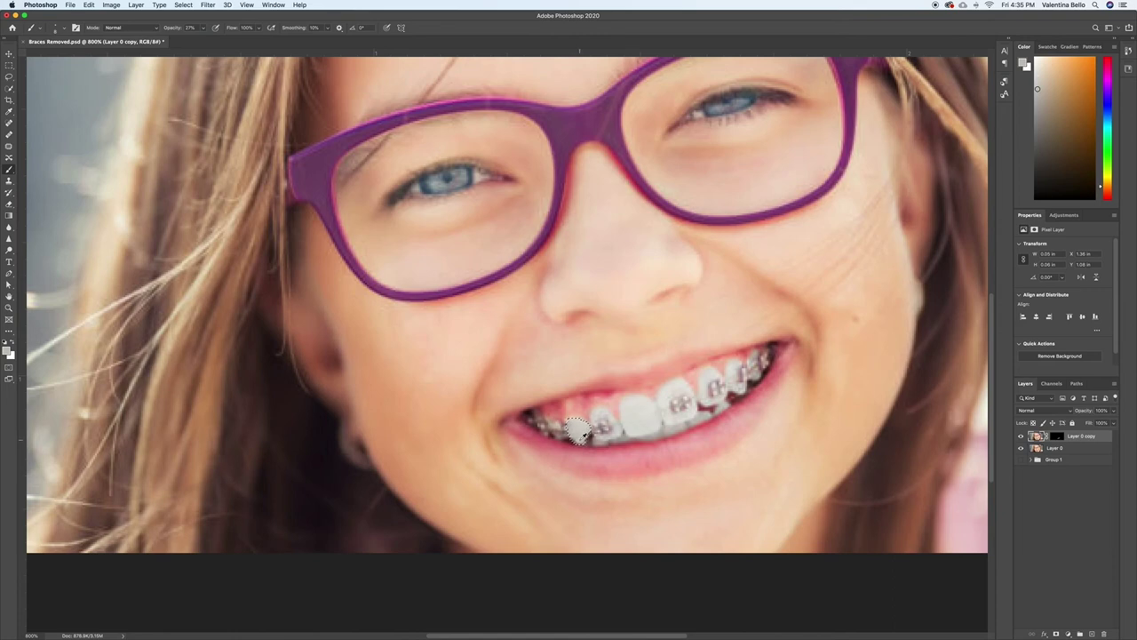
left_click(575, 430, "alt")
left_click(575, 430, "alt")
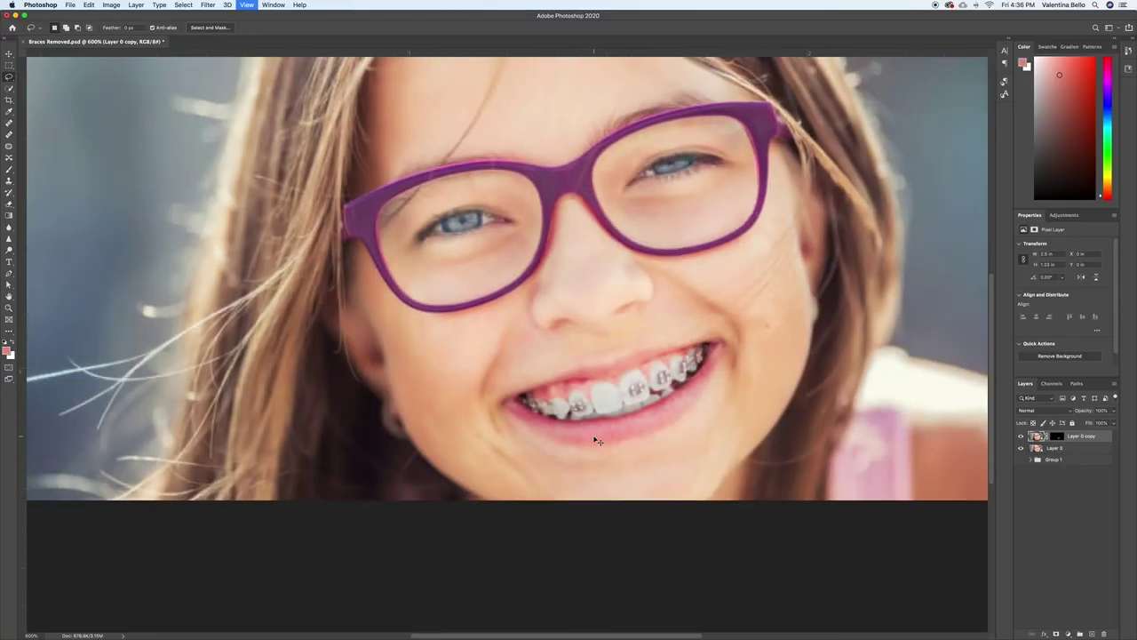
- Hide and show Layer 0 copy to compare the retouched teeth with the original
key("super+minus")
key("super+minus")
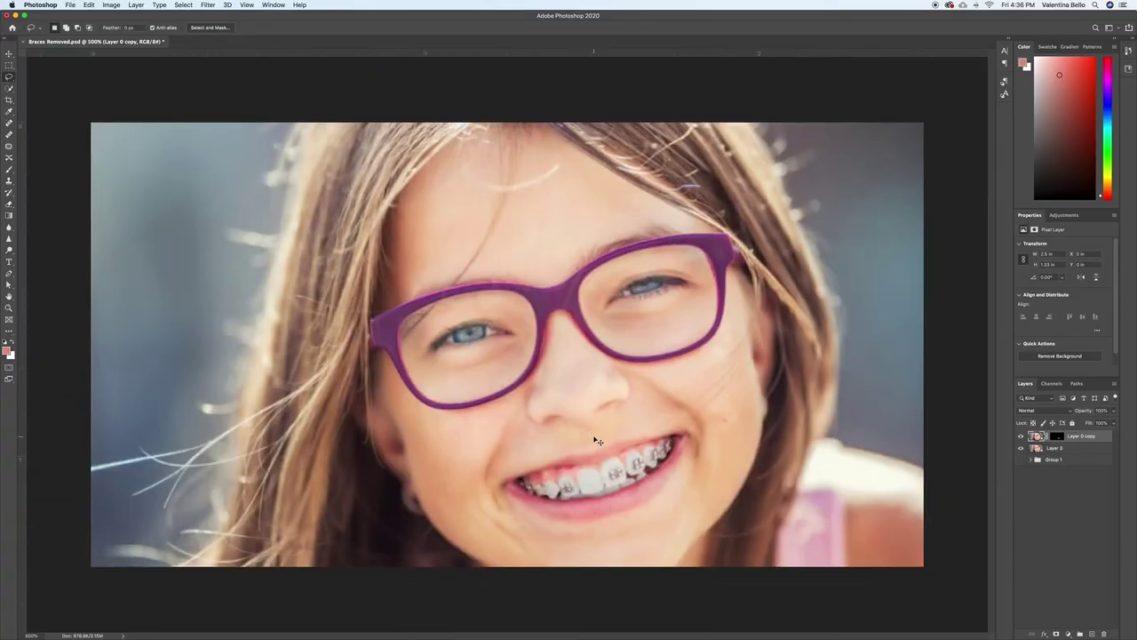
key("super+plus")
left_click(1020, 436)
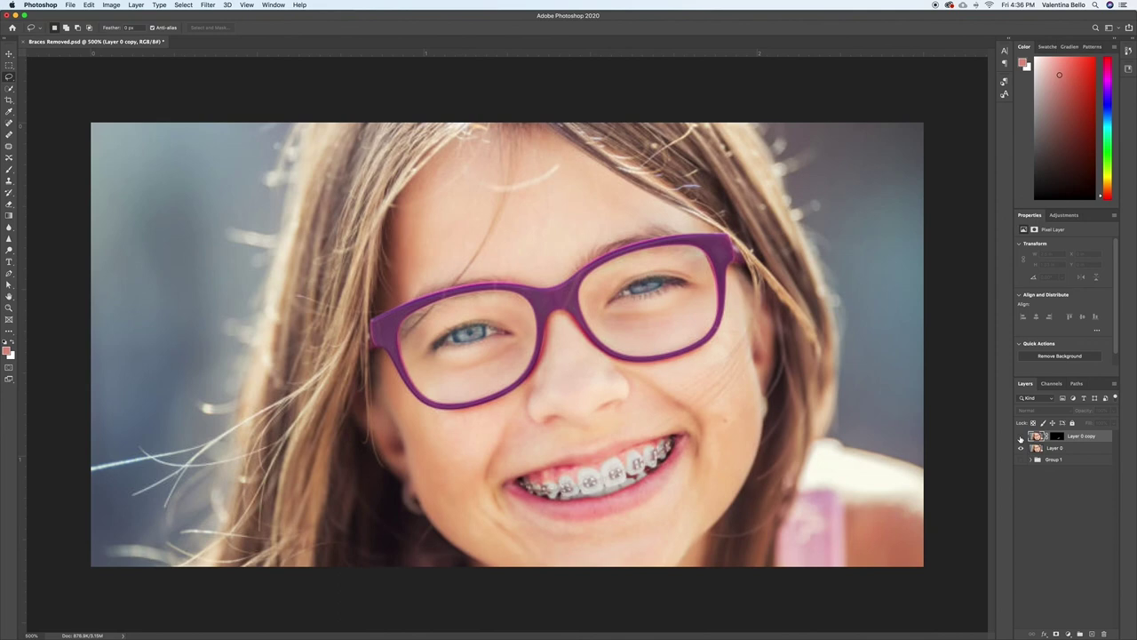
left_click(1020, 436)
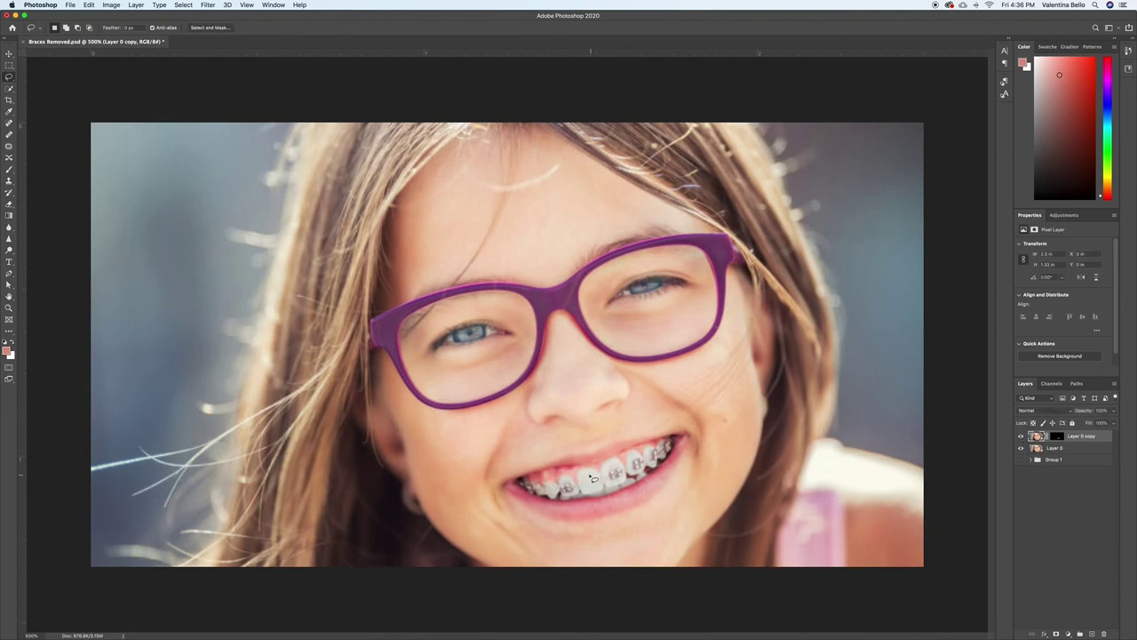
- Move Layer 0 below Group 1 in the Layers panel
key("super+plus")
key("super+plus")
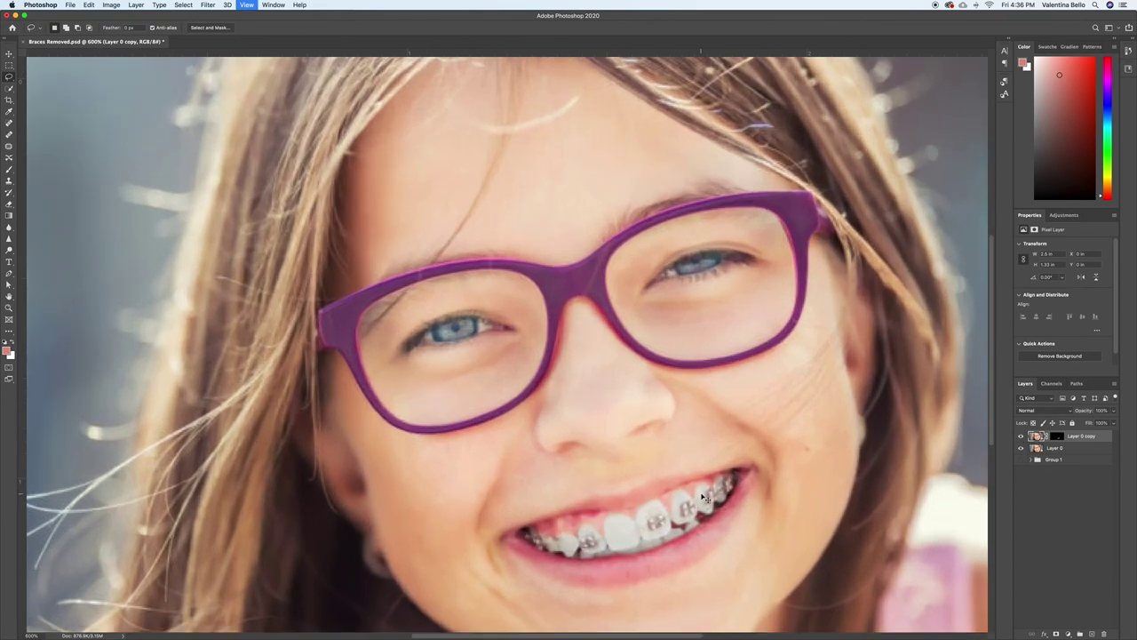
key("super+minus")
key("super+minus")
key("super+minus")
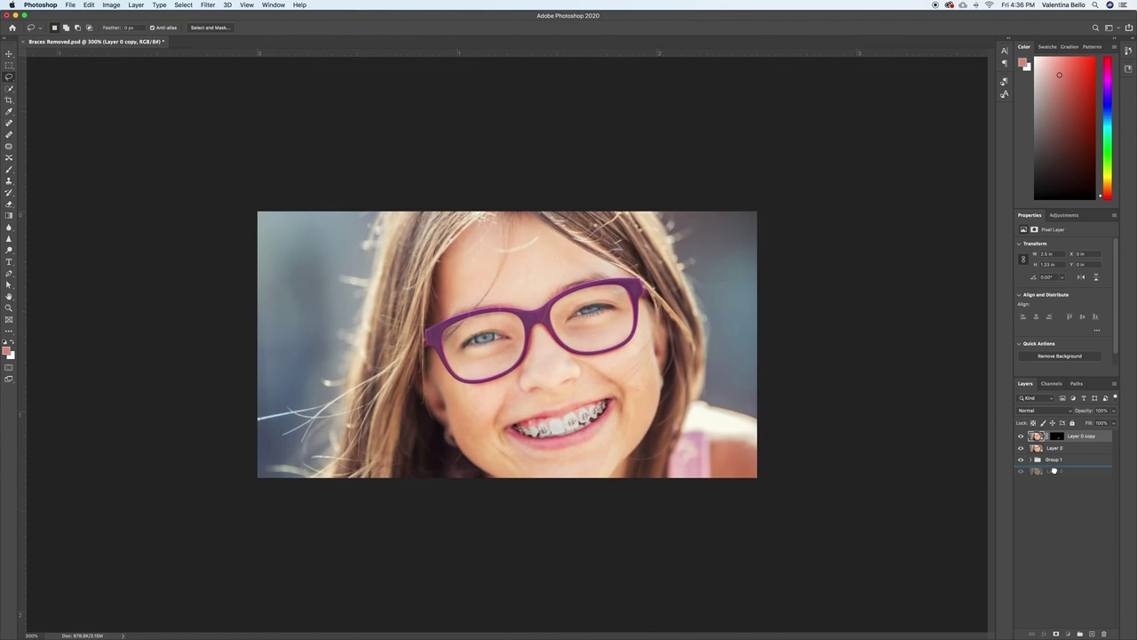
left_click_drag(1053, 471, 1040, 472)
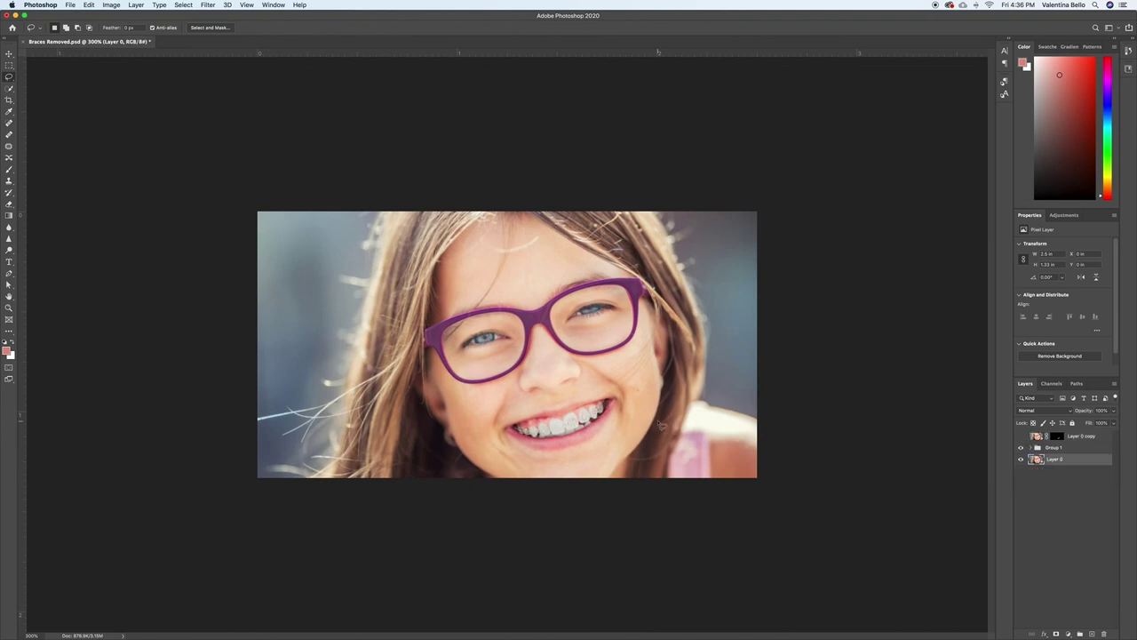